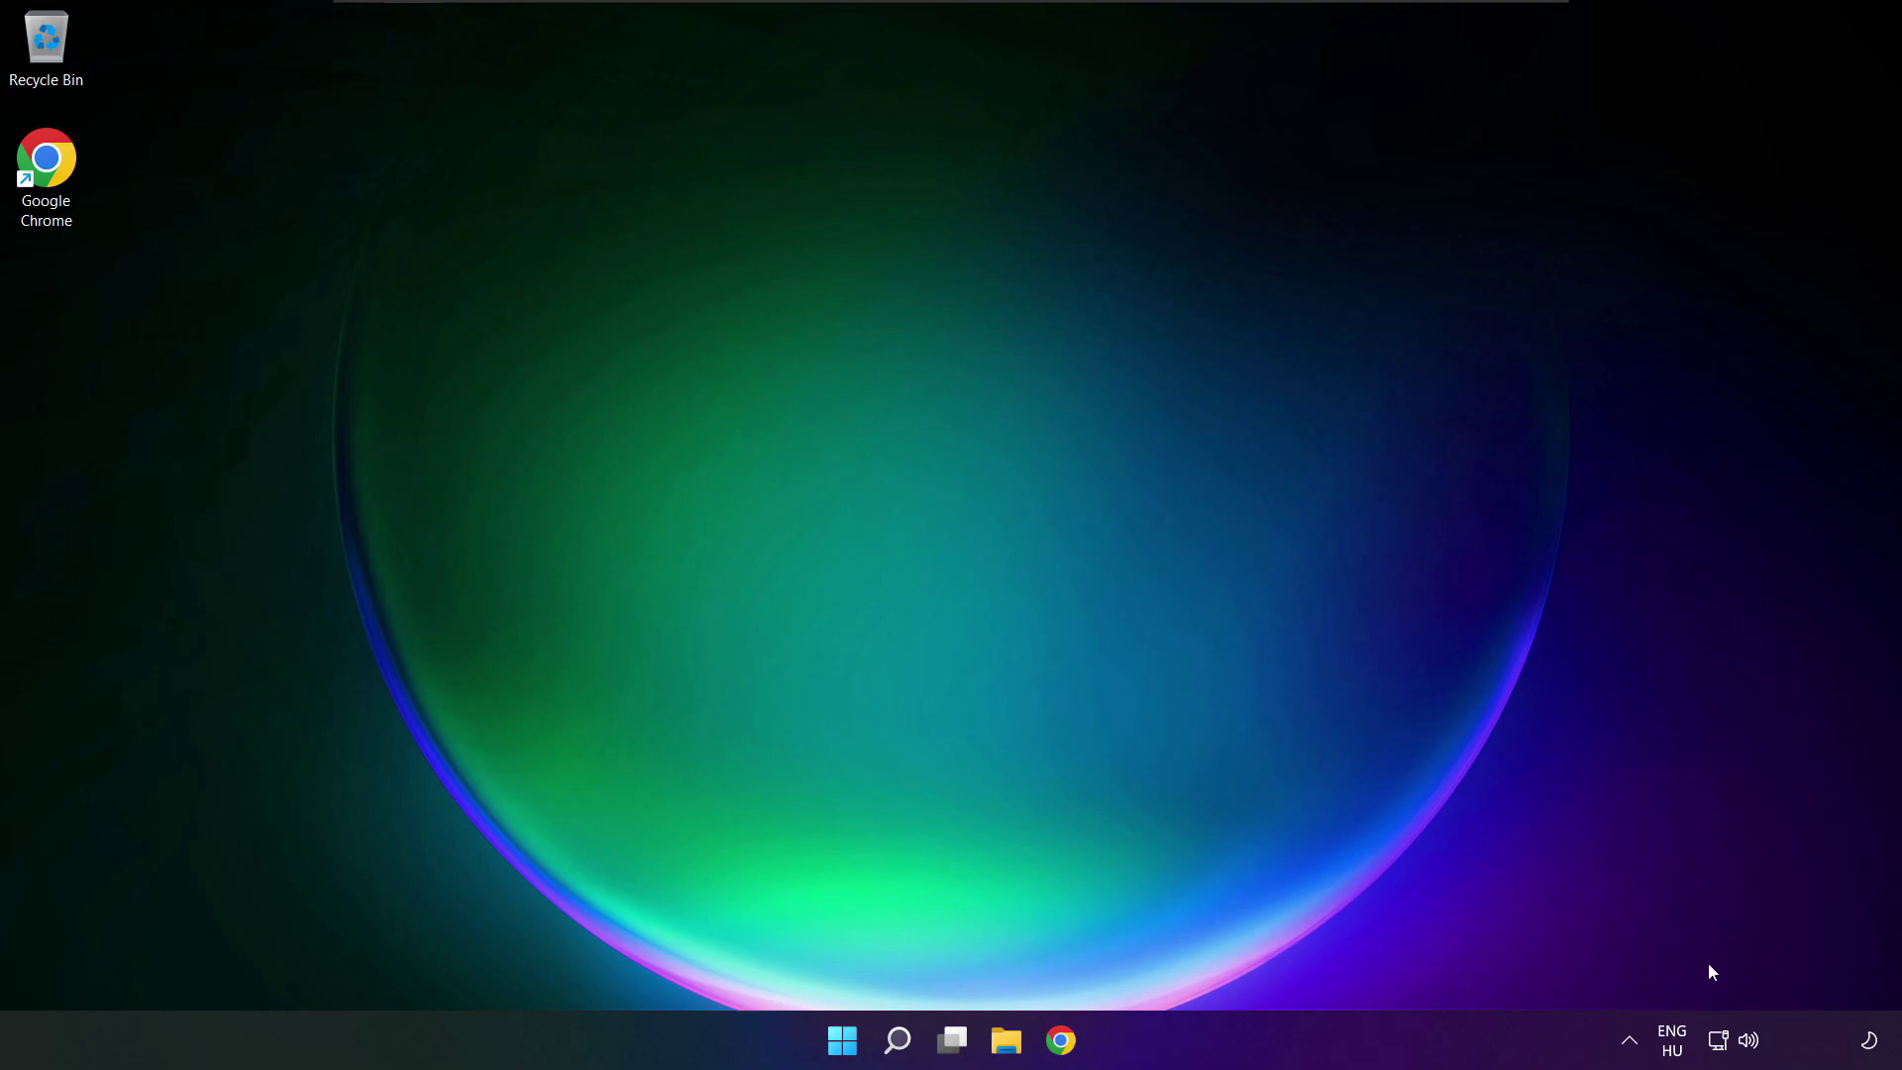
Open the Sound settings page from the taskbar volume flyout, keeping Speakers as output at 100.
{"action": "left_click", "coordinate": [1748, 1040]}
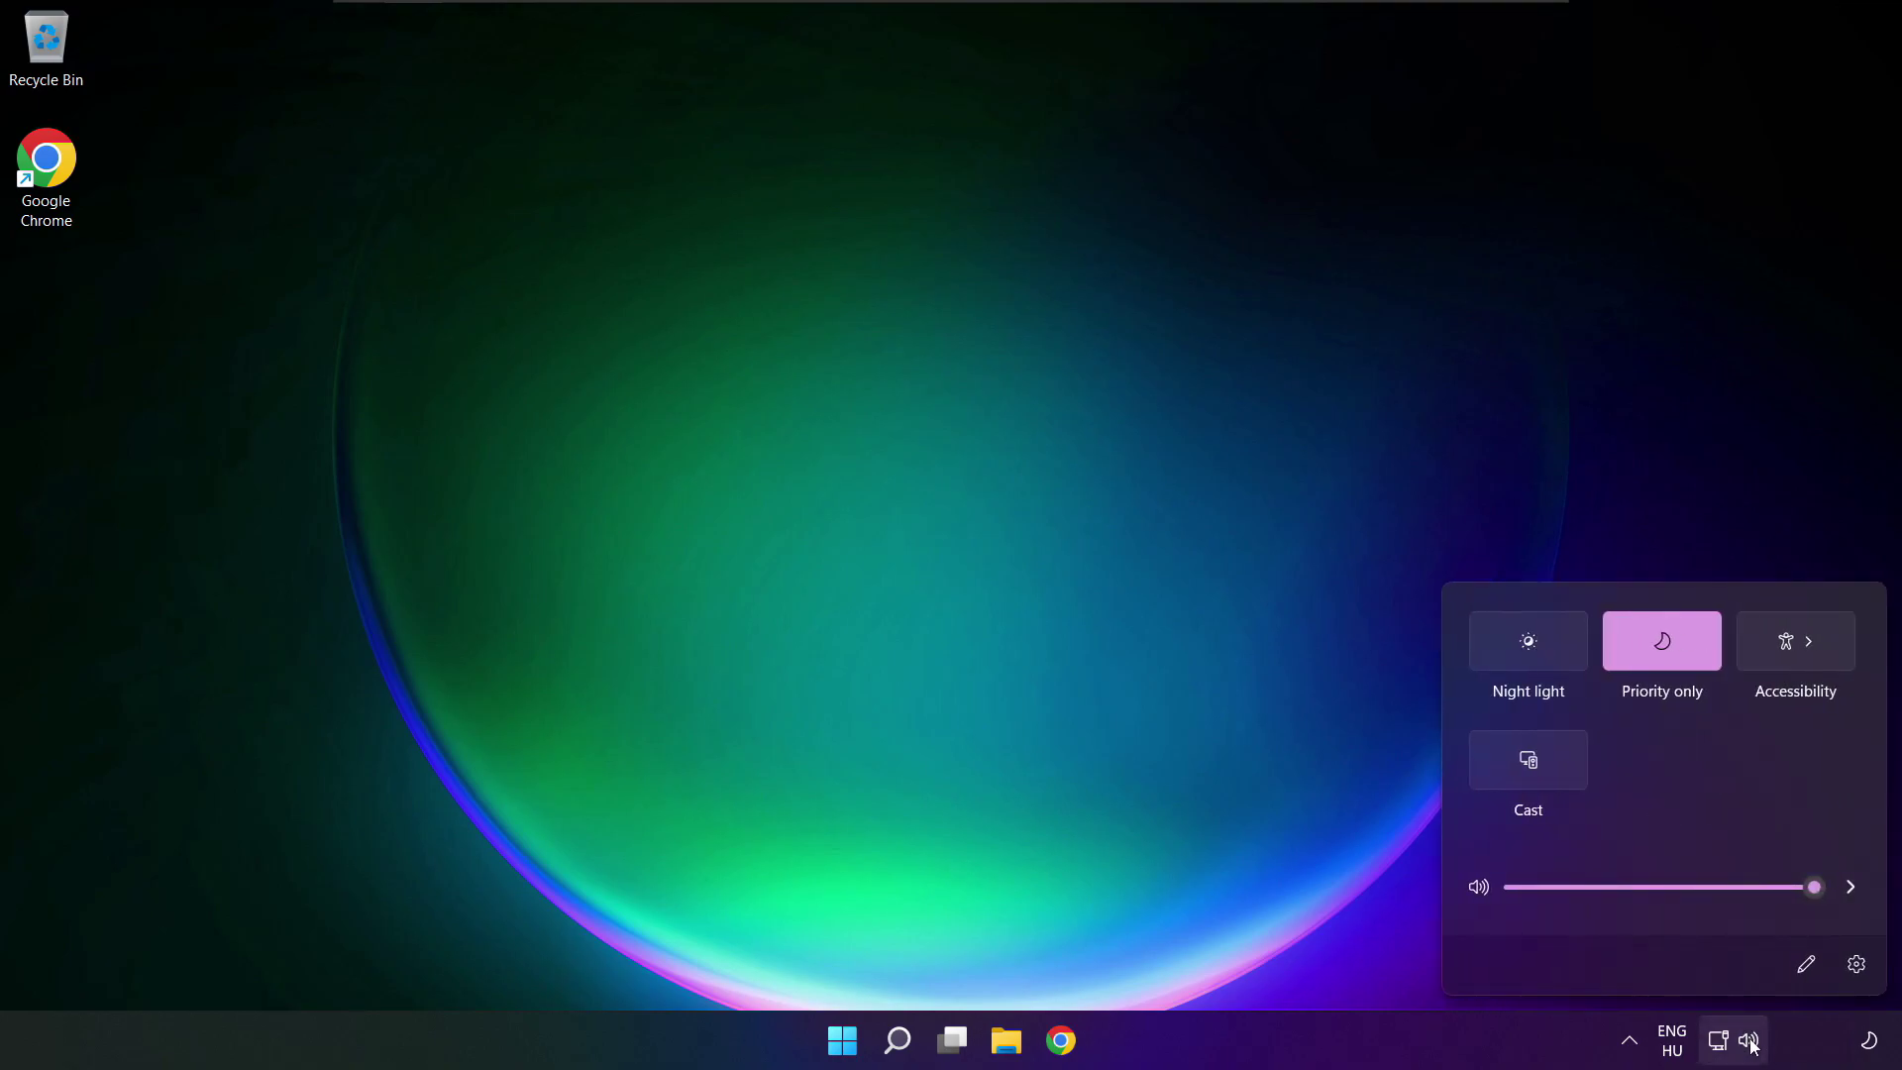
{"action": "left_click", "coordinate": [1852, 888]}
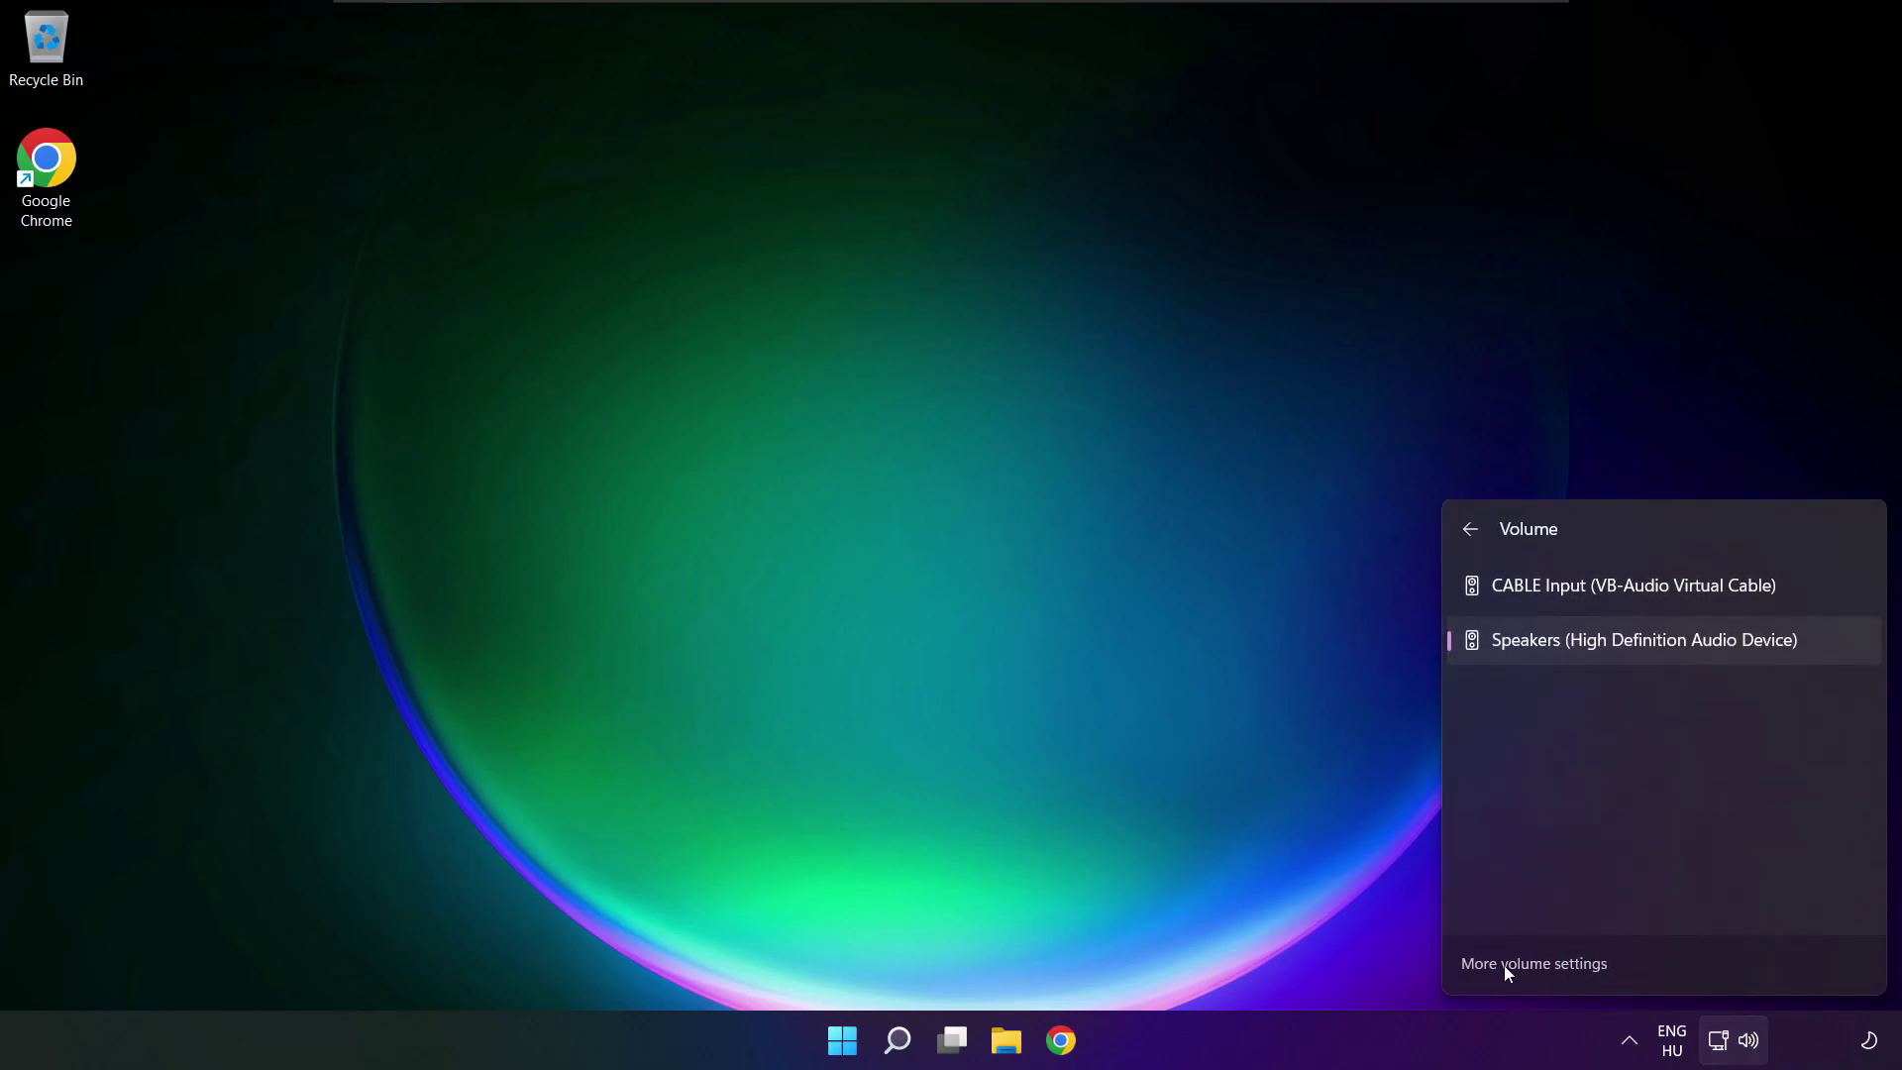
{"action": "left_click", "coordinate": [1539, 966]}
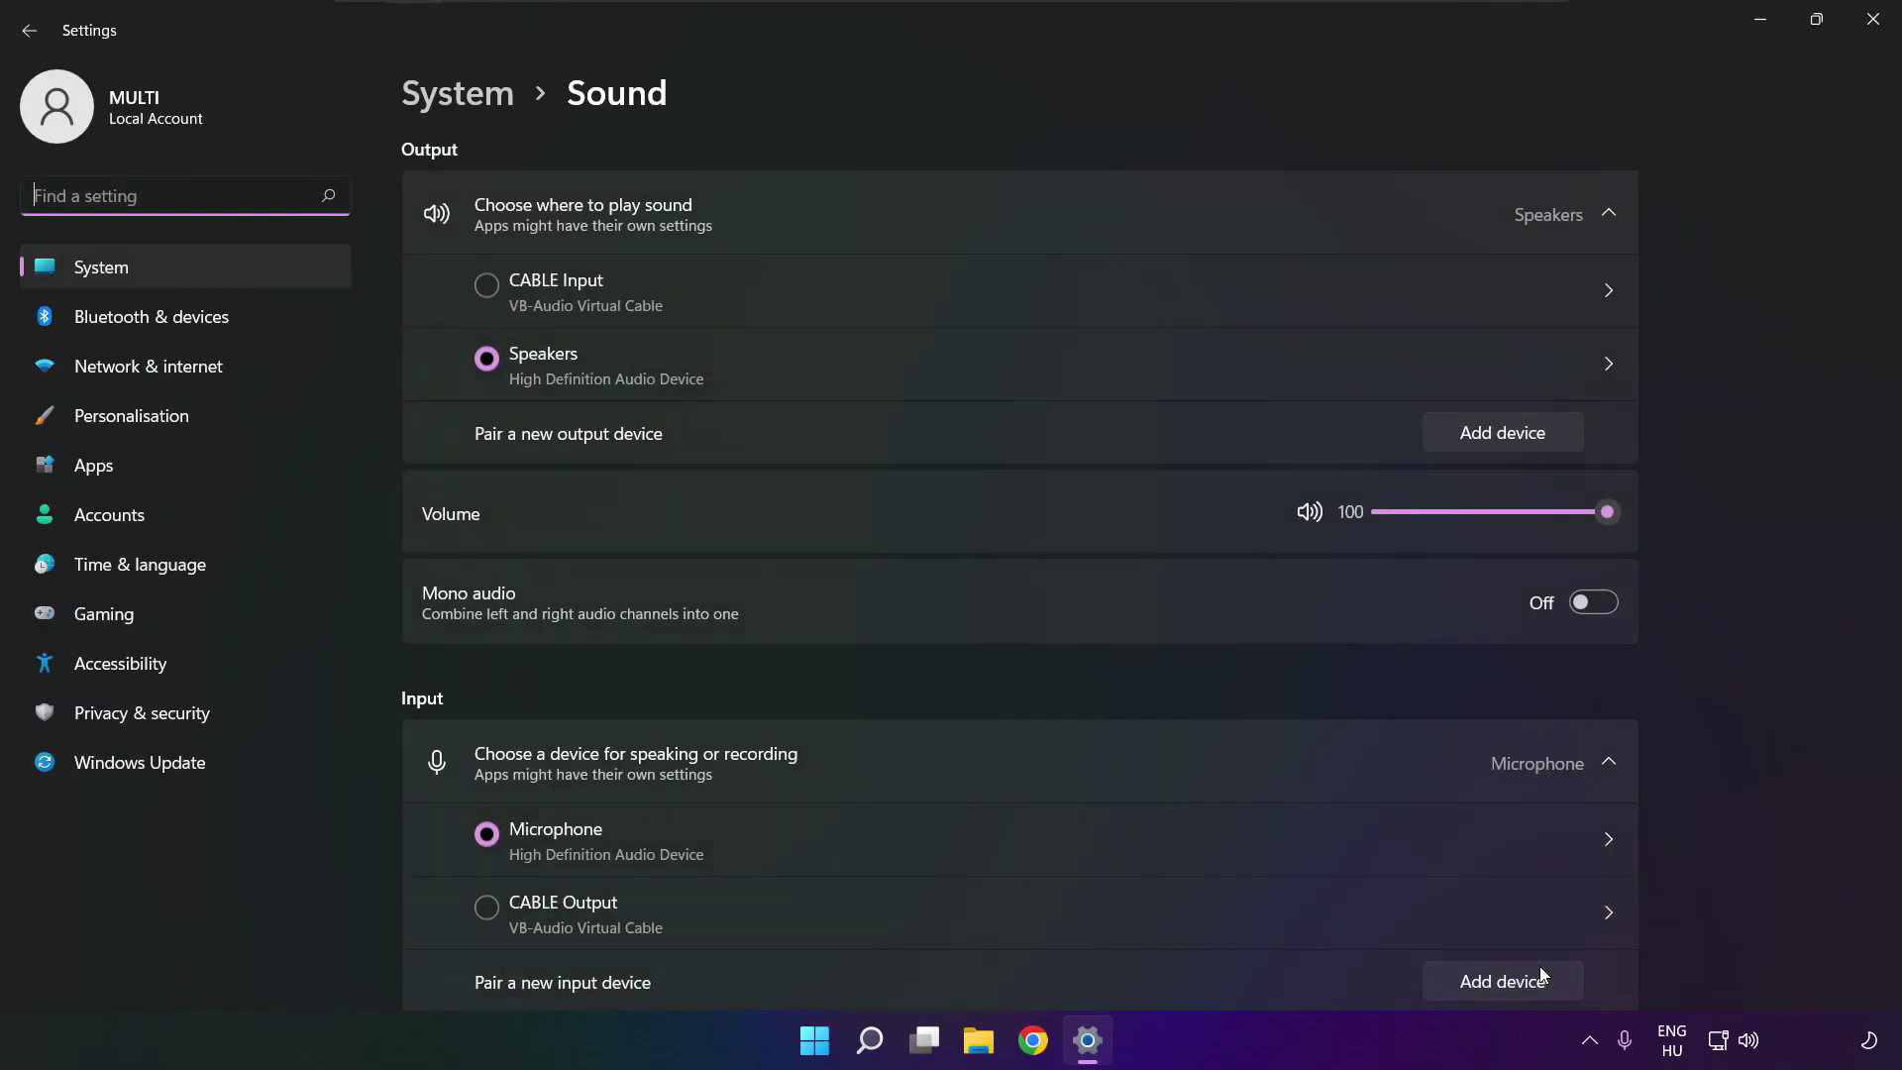
{"action": "left_click", "coordinate": [498, 367]}
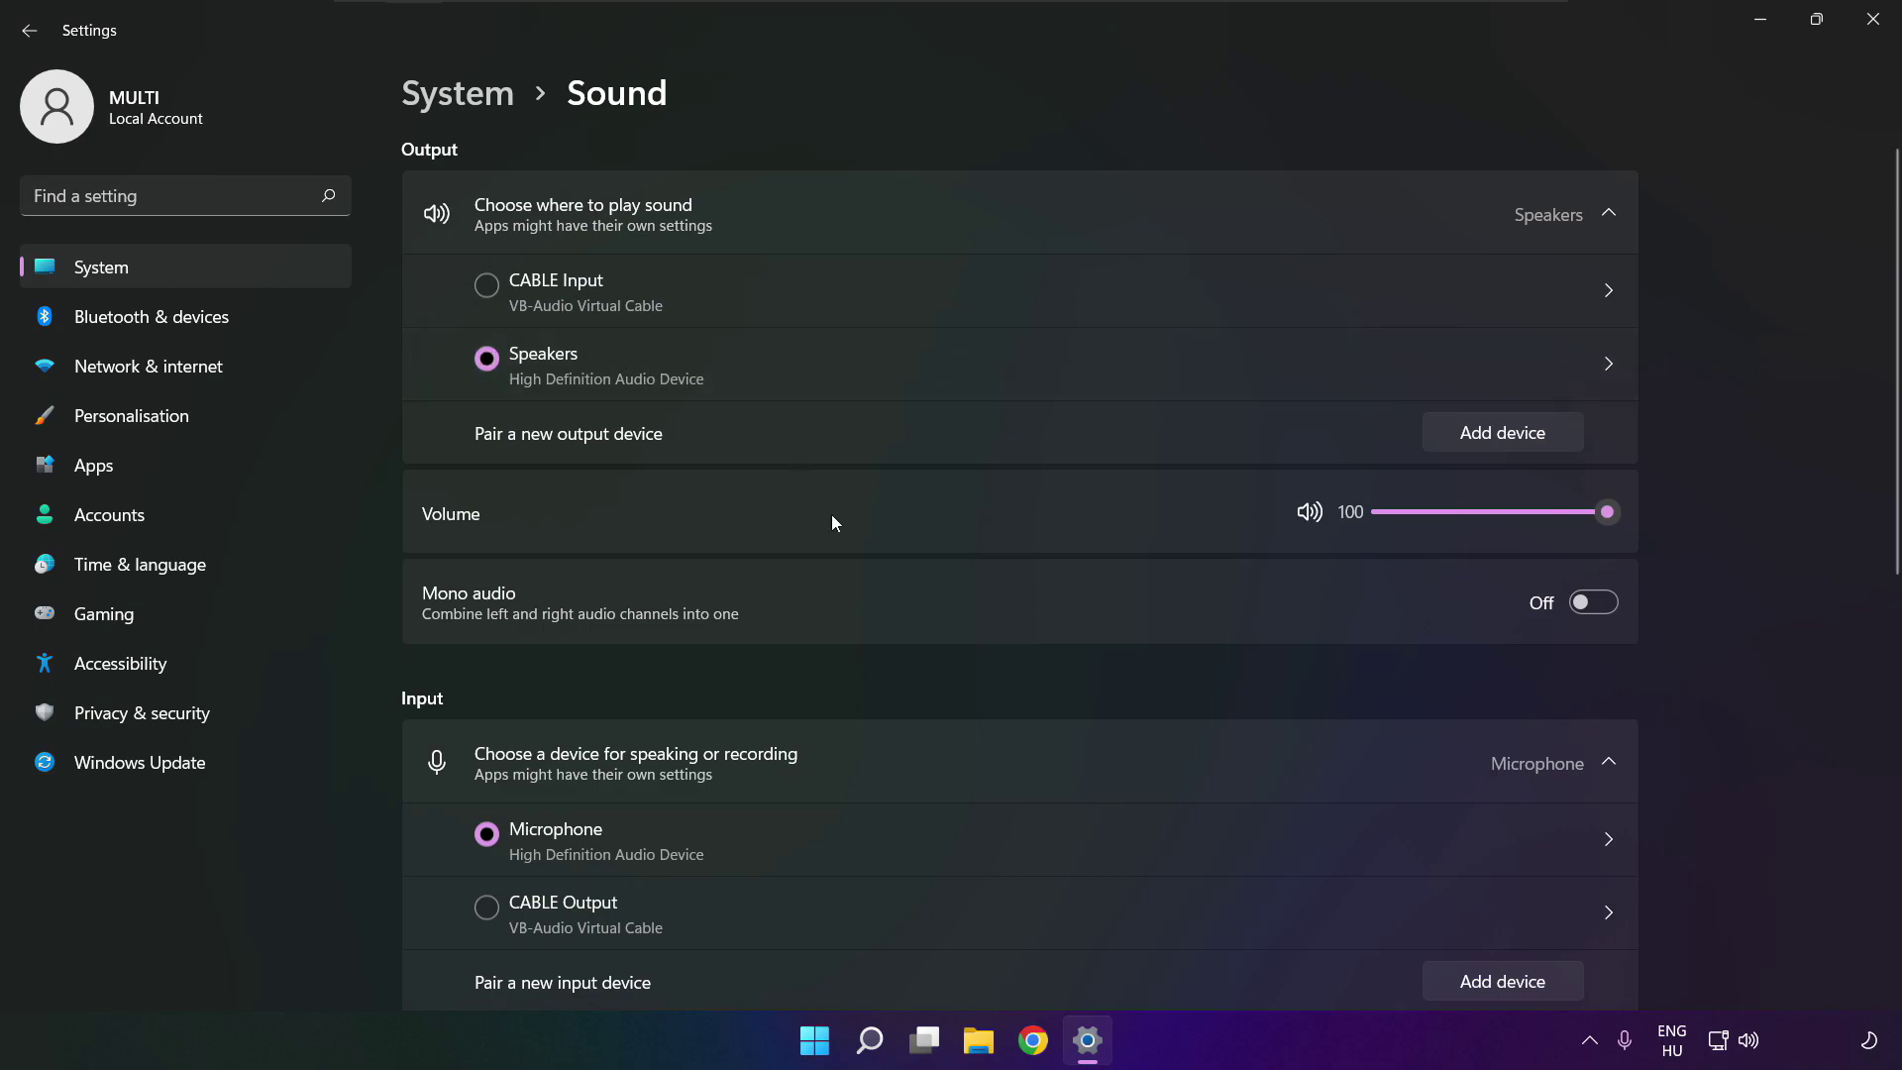
{"action": "left_click_drag", "start_coordinate": [1601, 513], "coordinate": [1640, 511]}
{"action": "left_click_drag", "start_coordinate": [1892, 505], "coordinate": [1889, 828]}
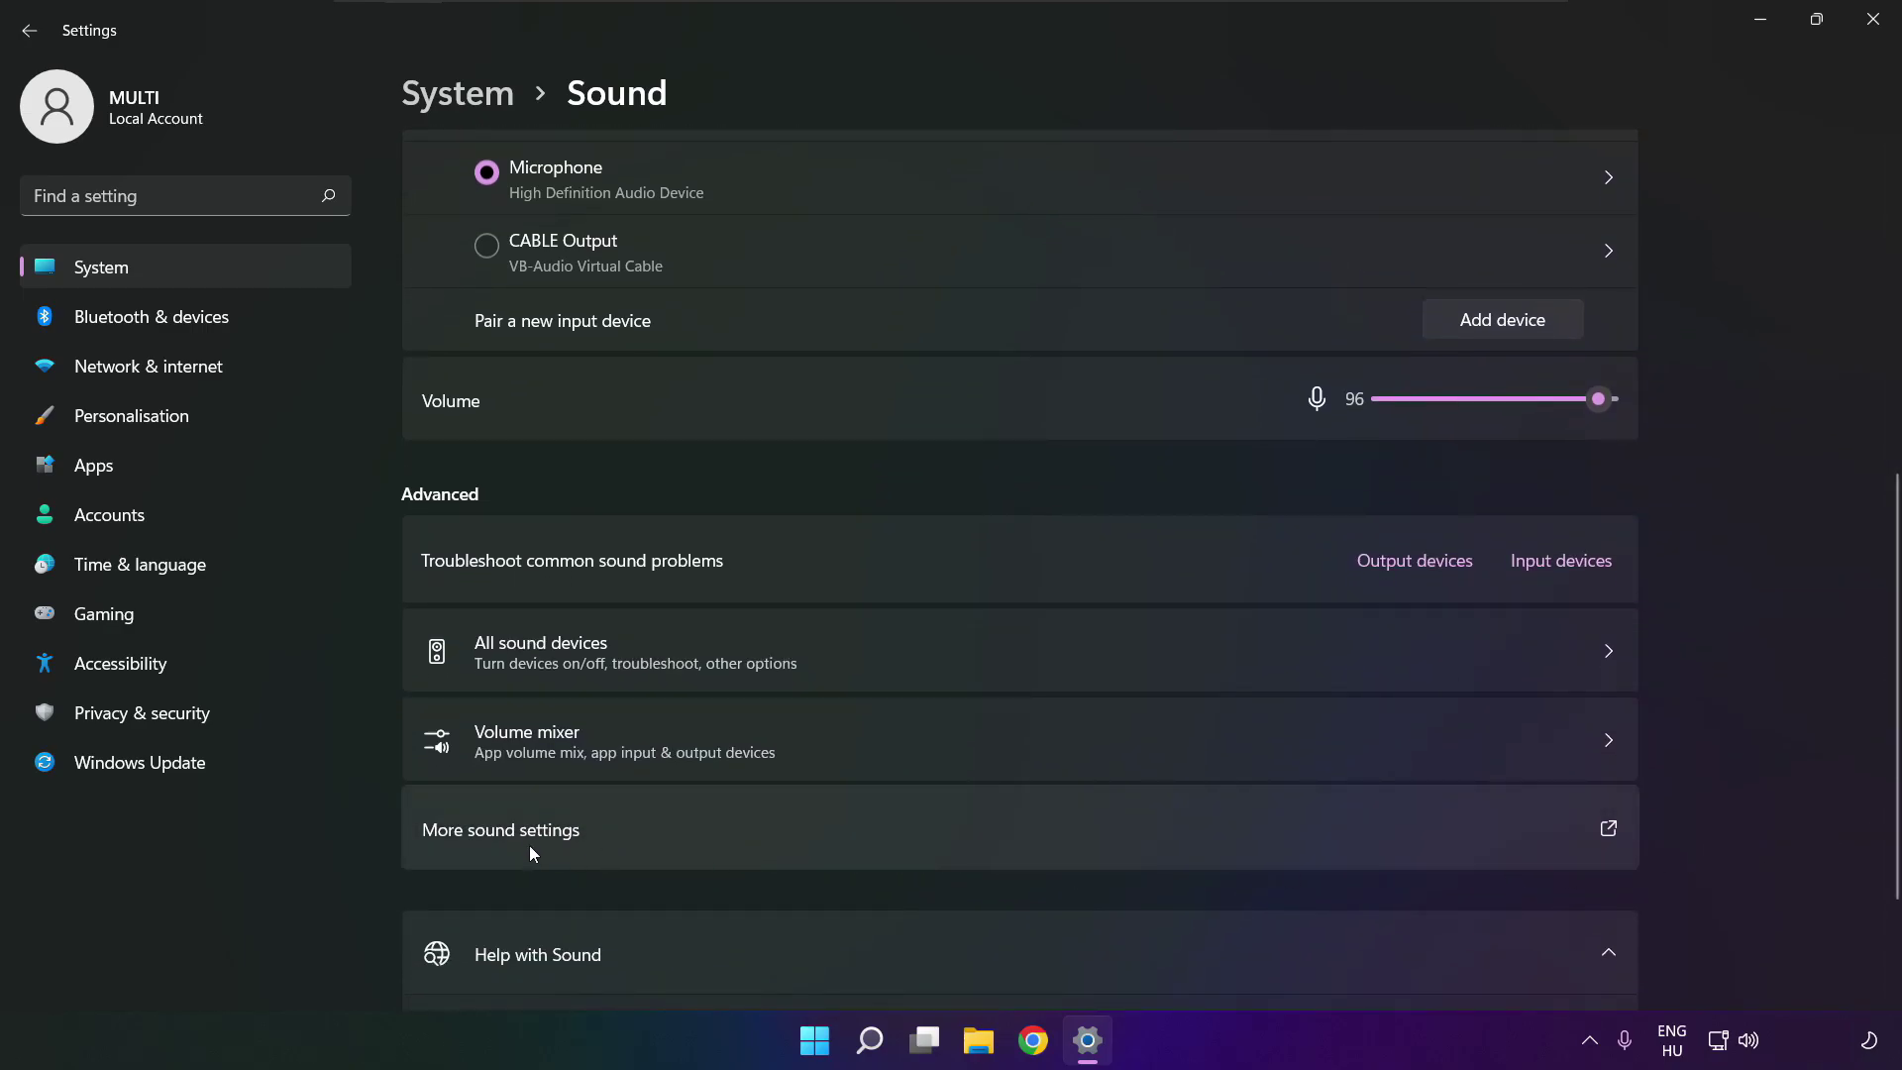
In the classic Sound panel, disable the CABLE Input playback device and select Speakers.
{"action": "left_click", "coordinate": [783, 837]}
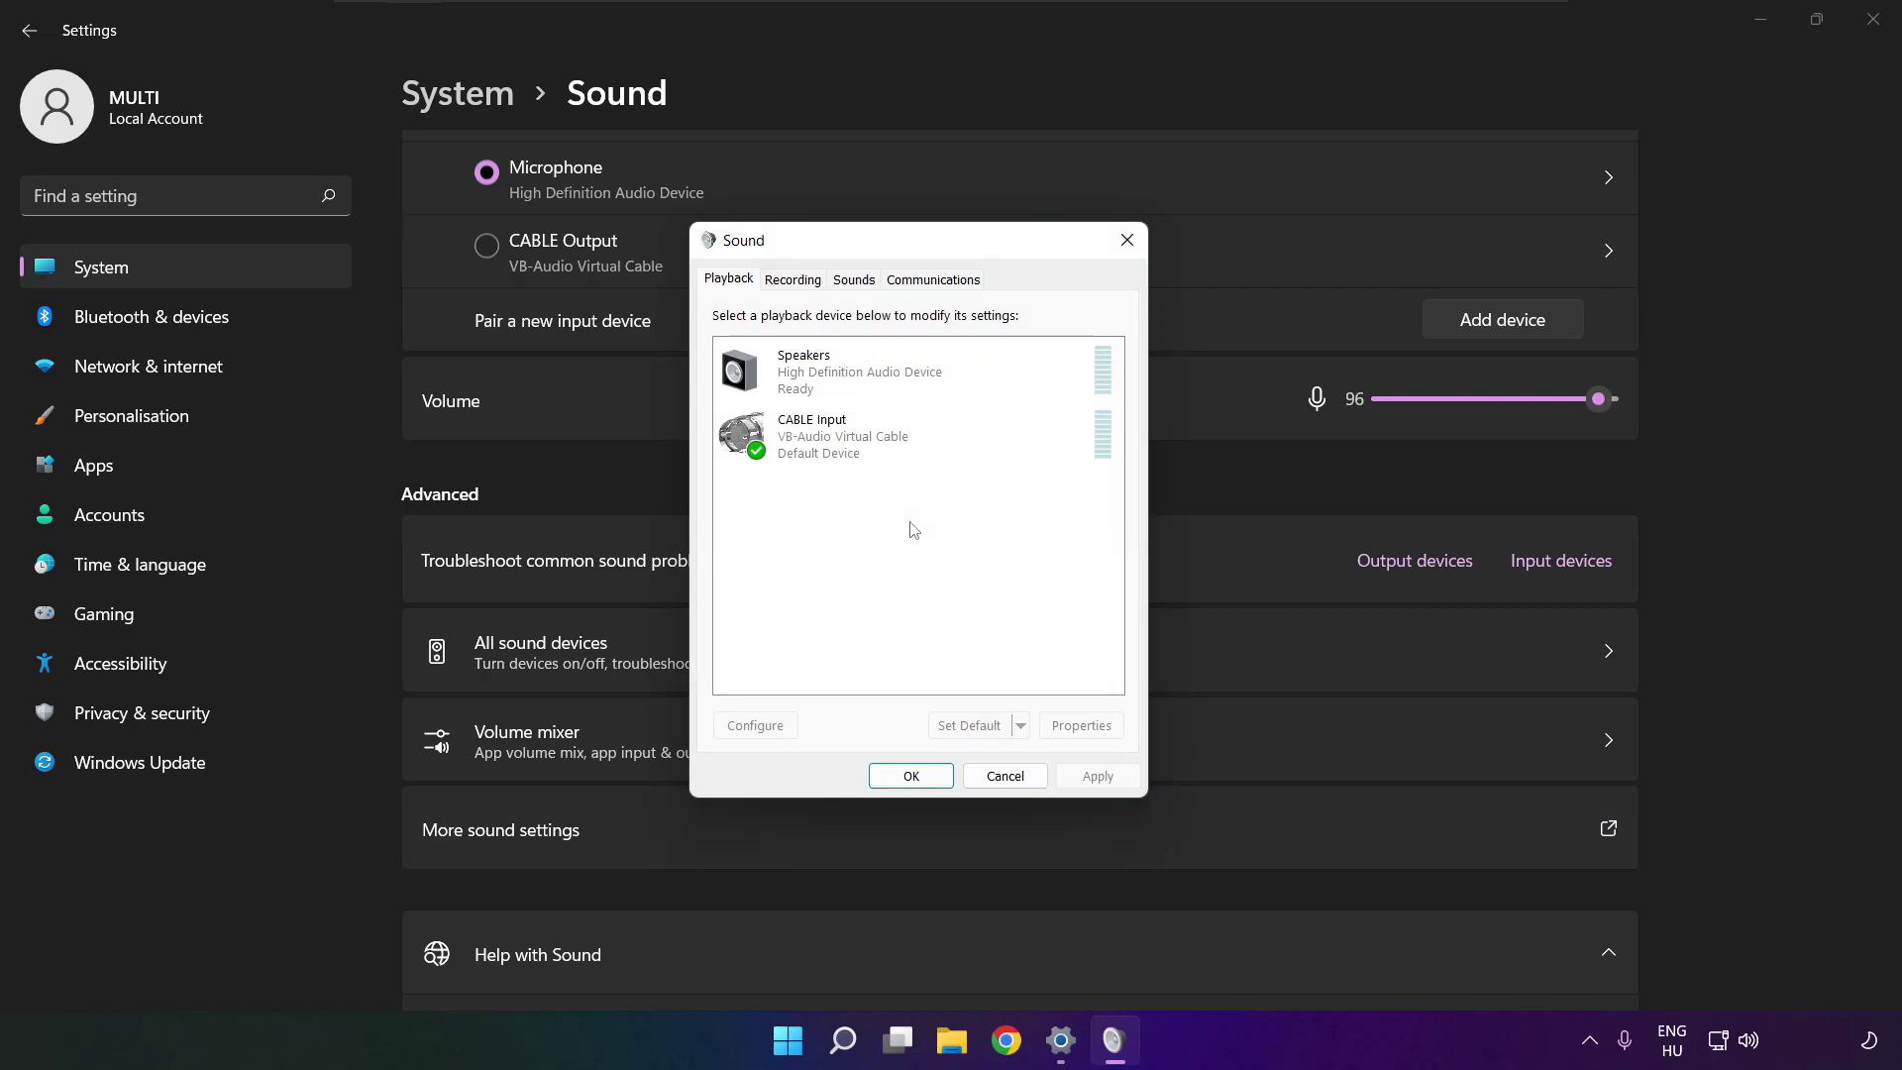
{"action": "left_click", "coordinate": [772, 445]}
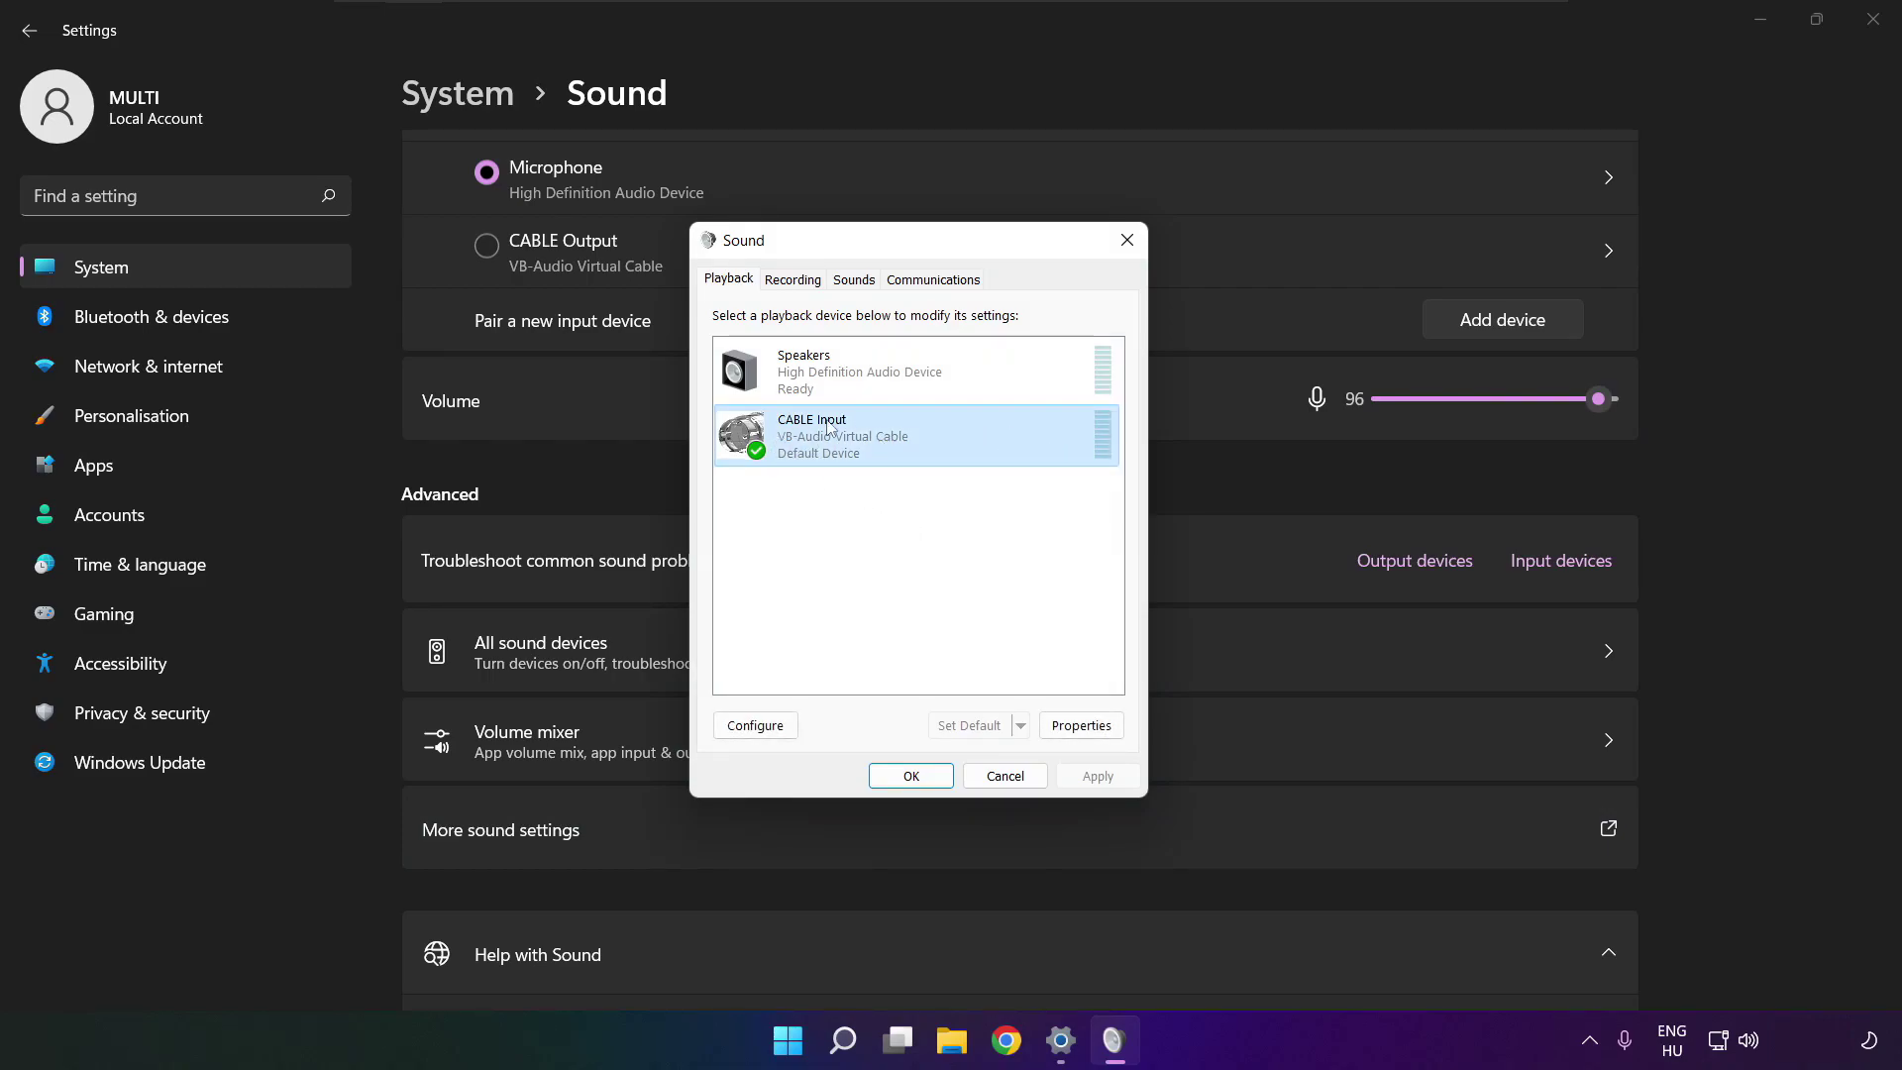
{"action": "right_click", "coordinate": [1010, 442]}
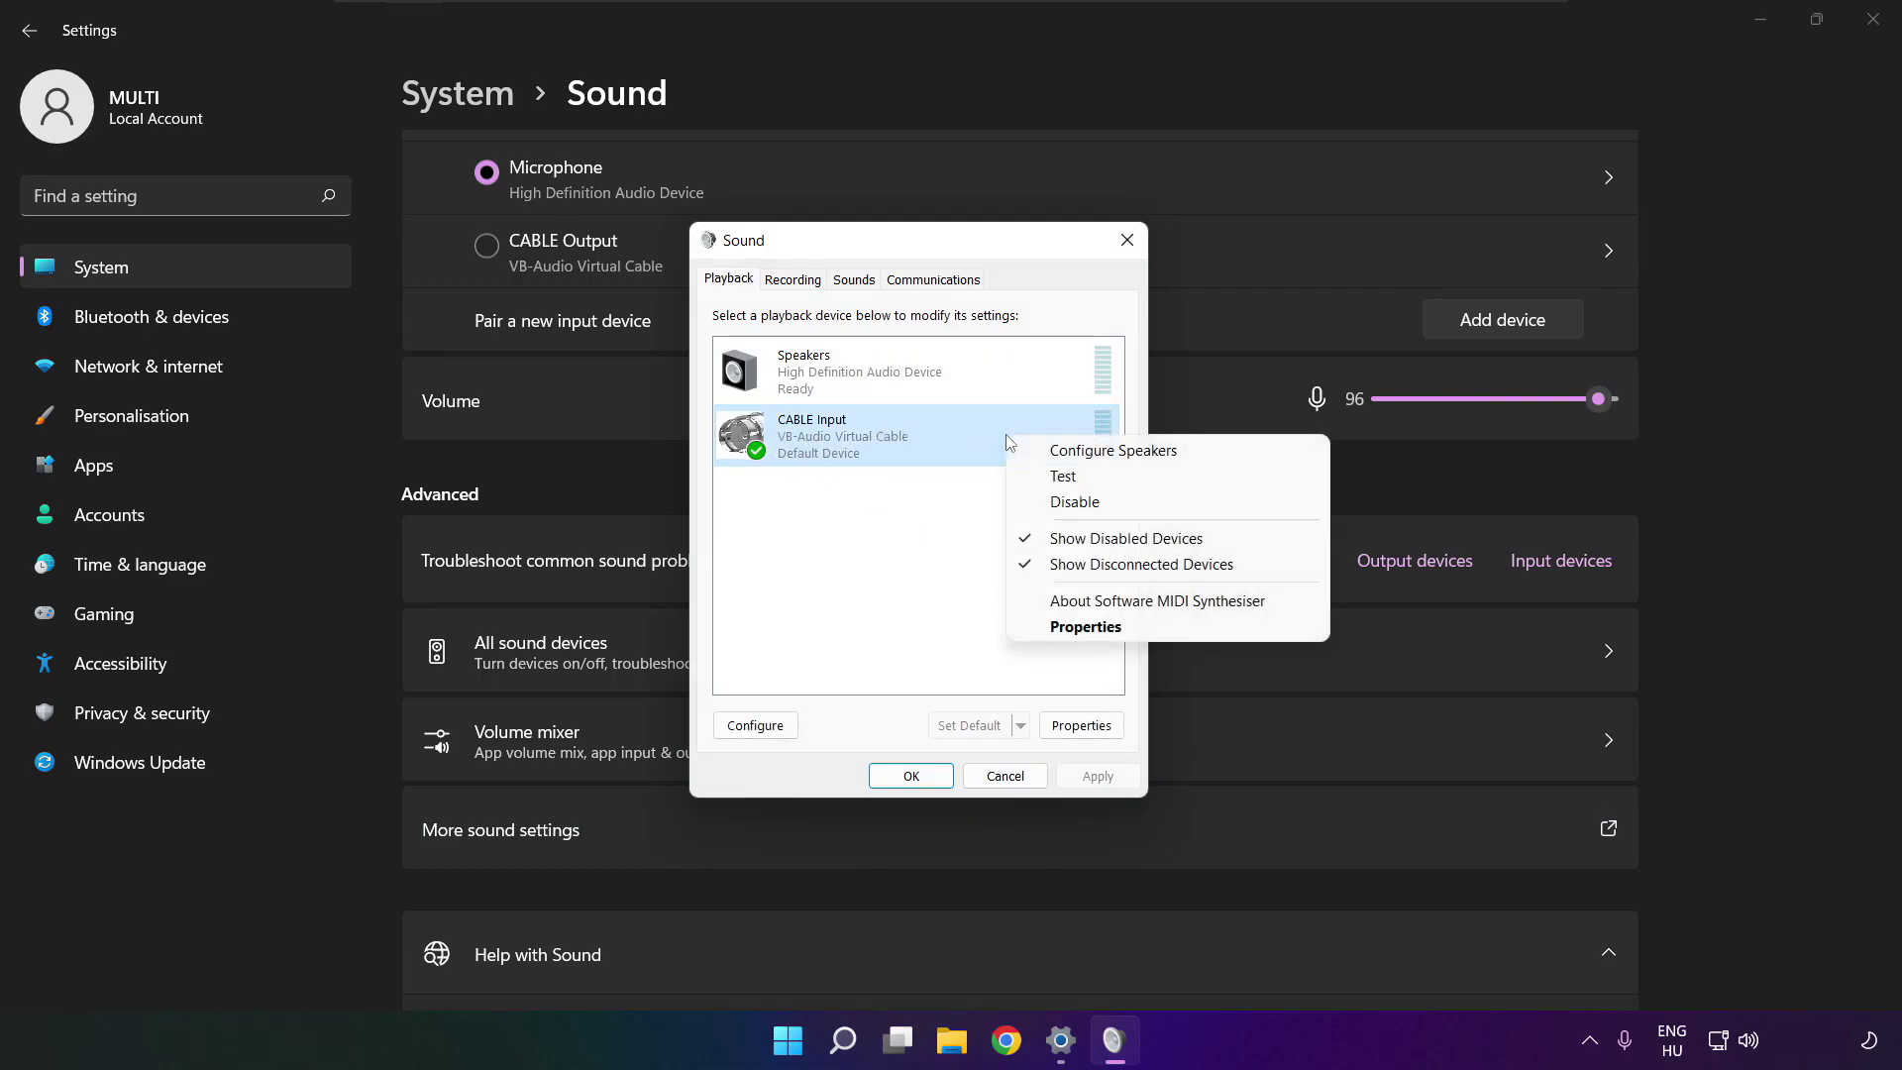
{"action": "left_click", "coordinate": [1073, 503]}
{"action": "left_click", "coordinate": [795, 373]}
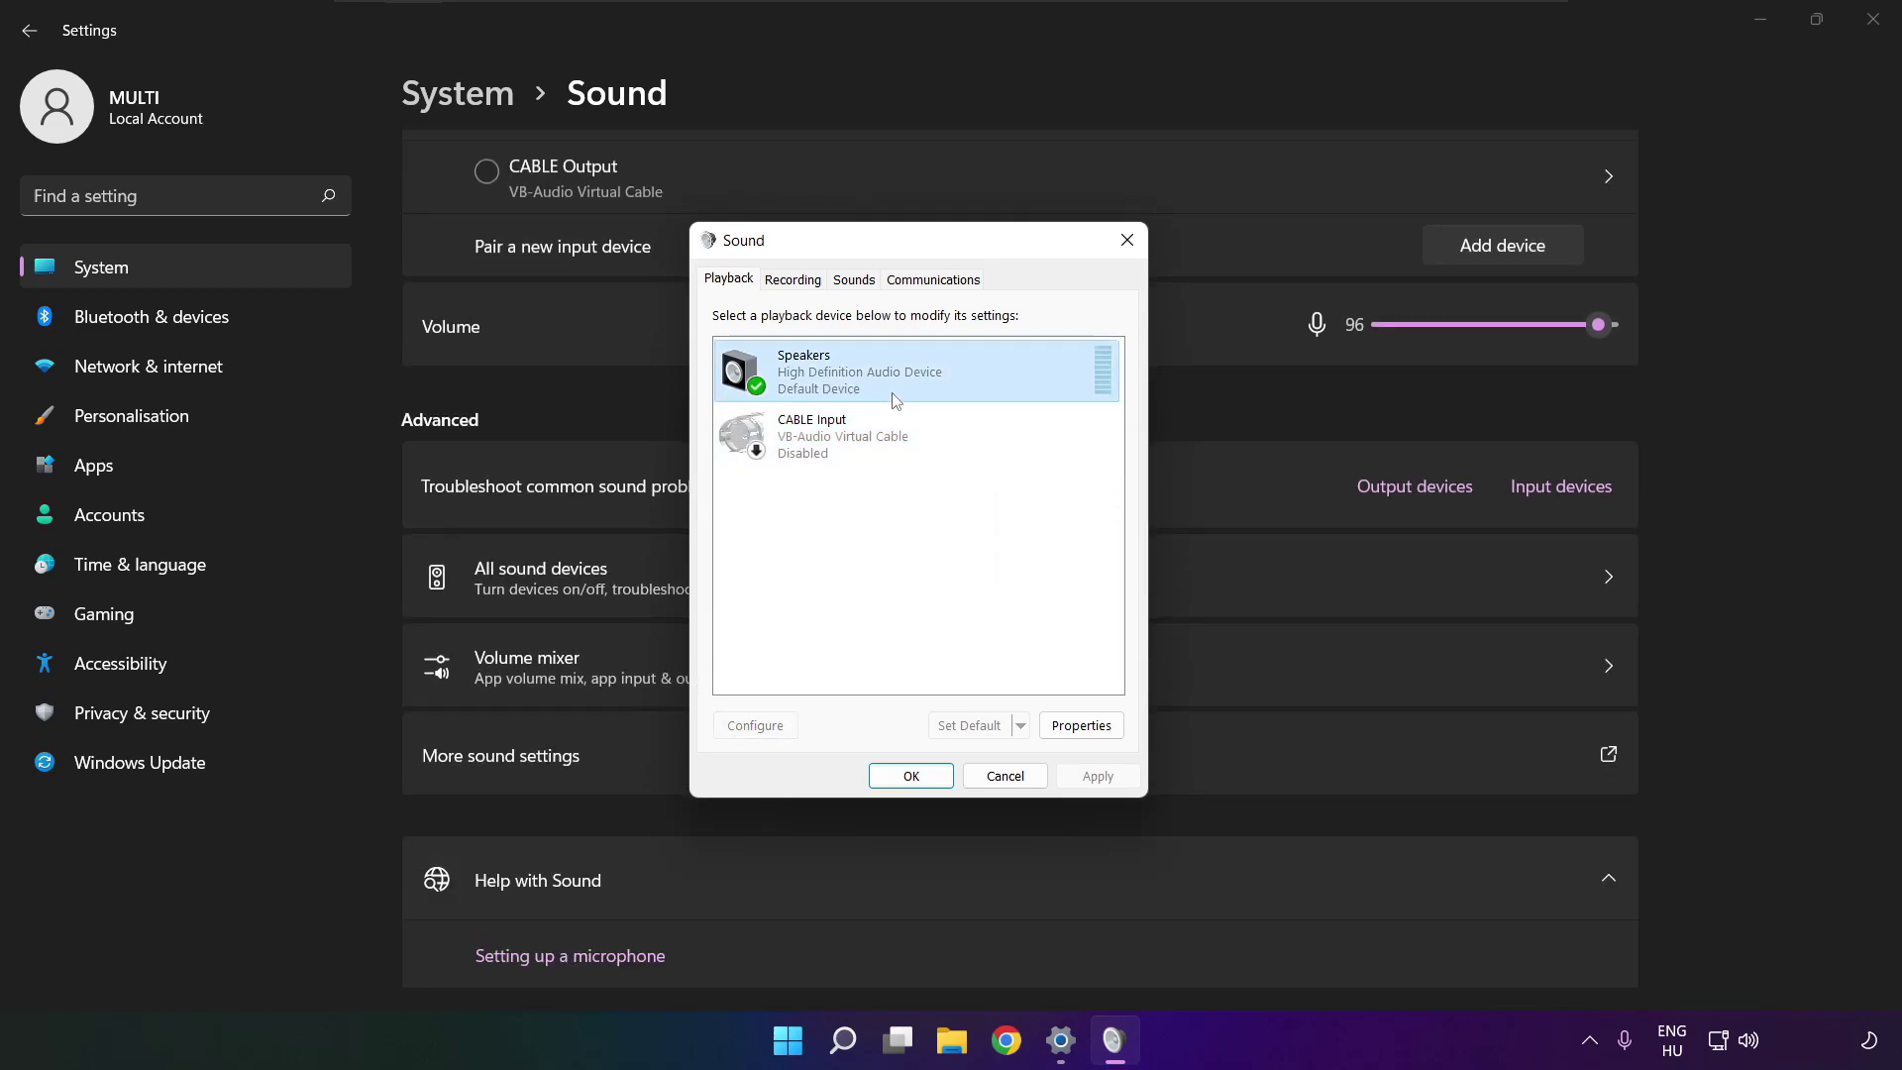
{"action": "right_click", "coordinate": [922, 383]}
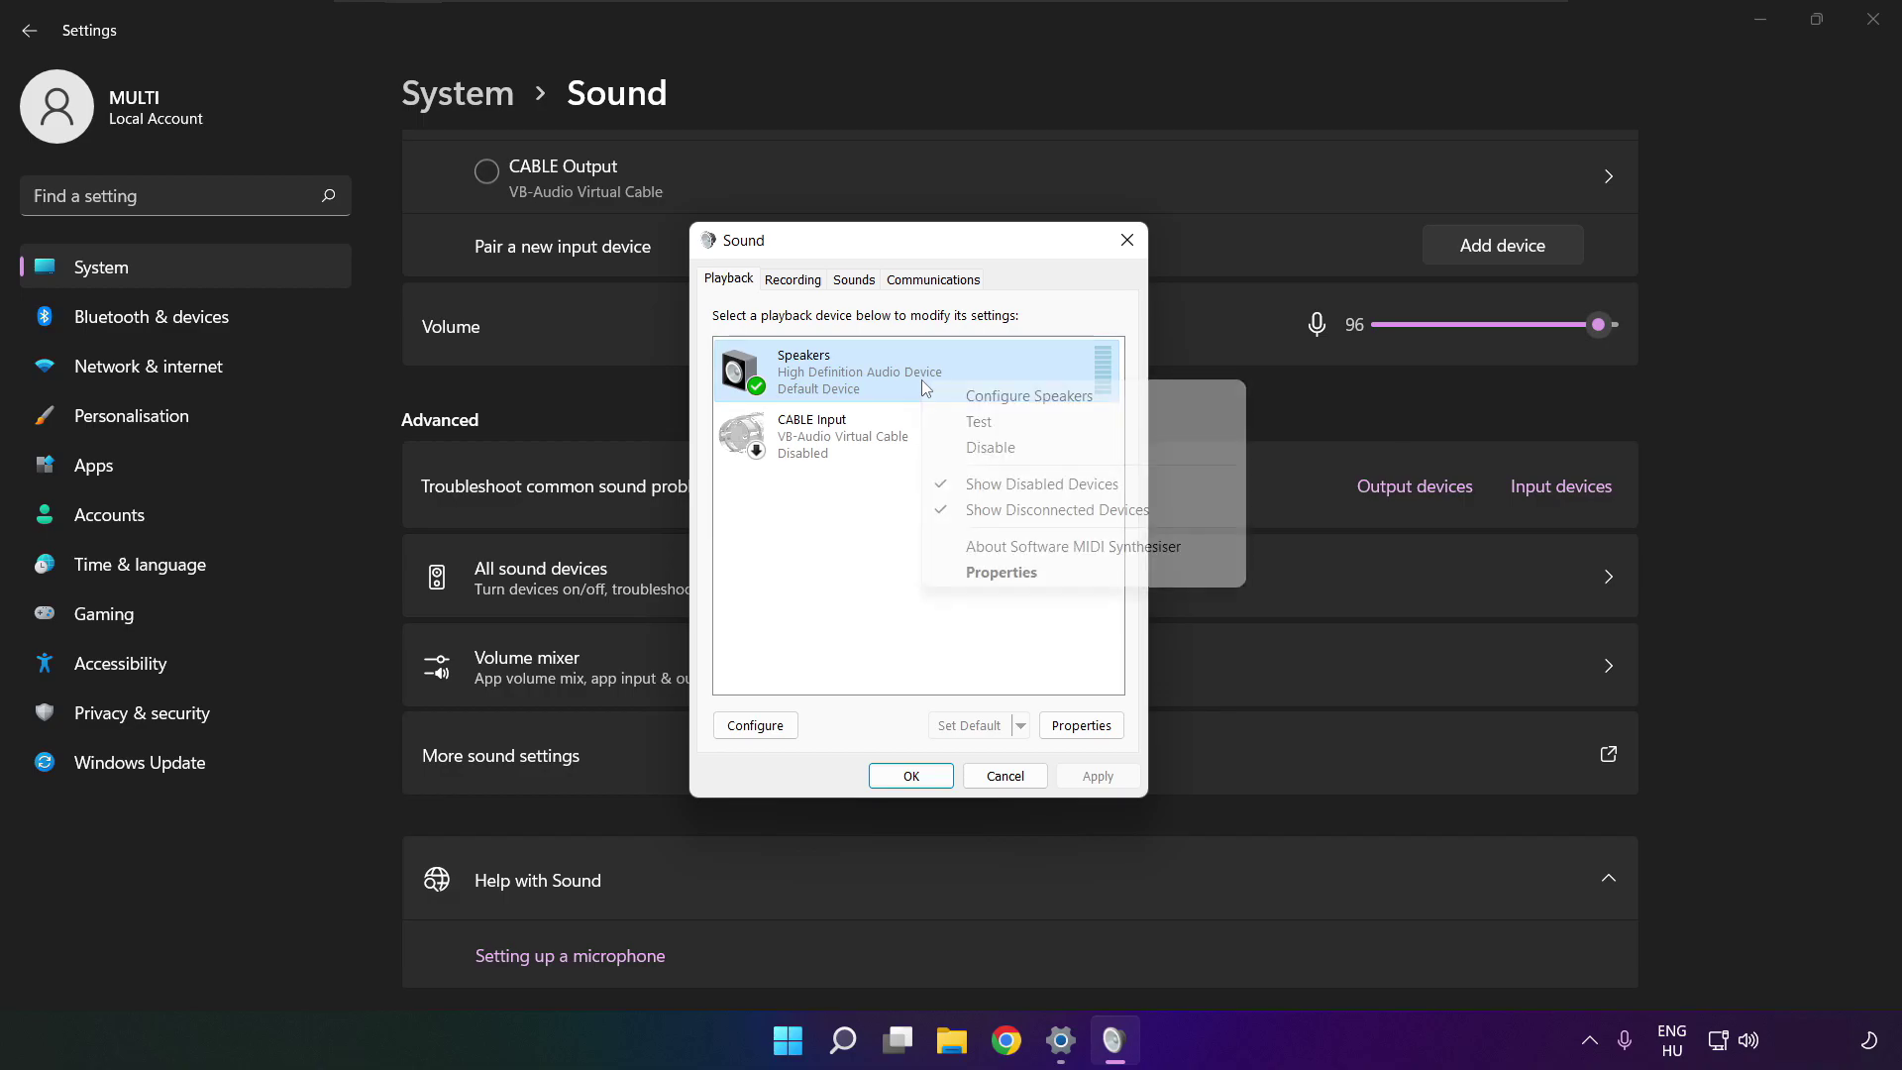
Configure Speakers as 7.1 Surround, keeping all optional and full-range speakers through Speaker Setup.
{"action": "left_click", "coordinate": [1050, 398]}
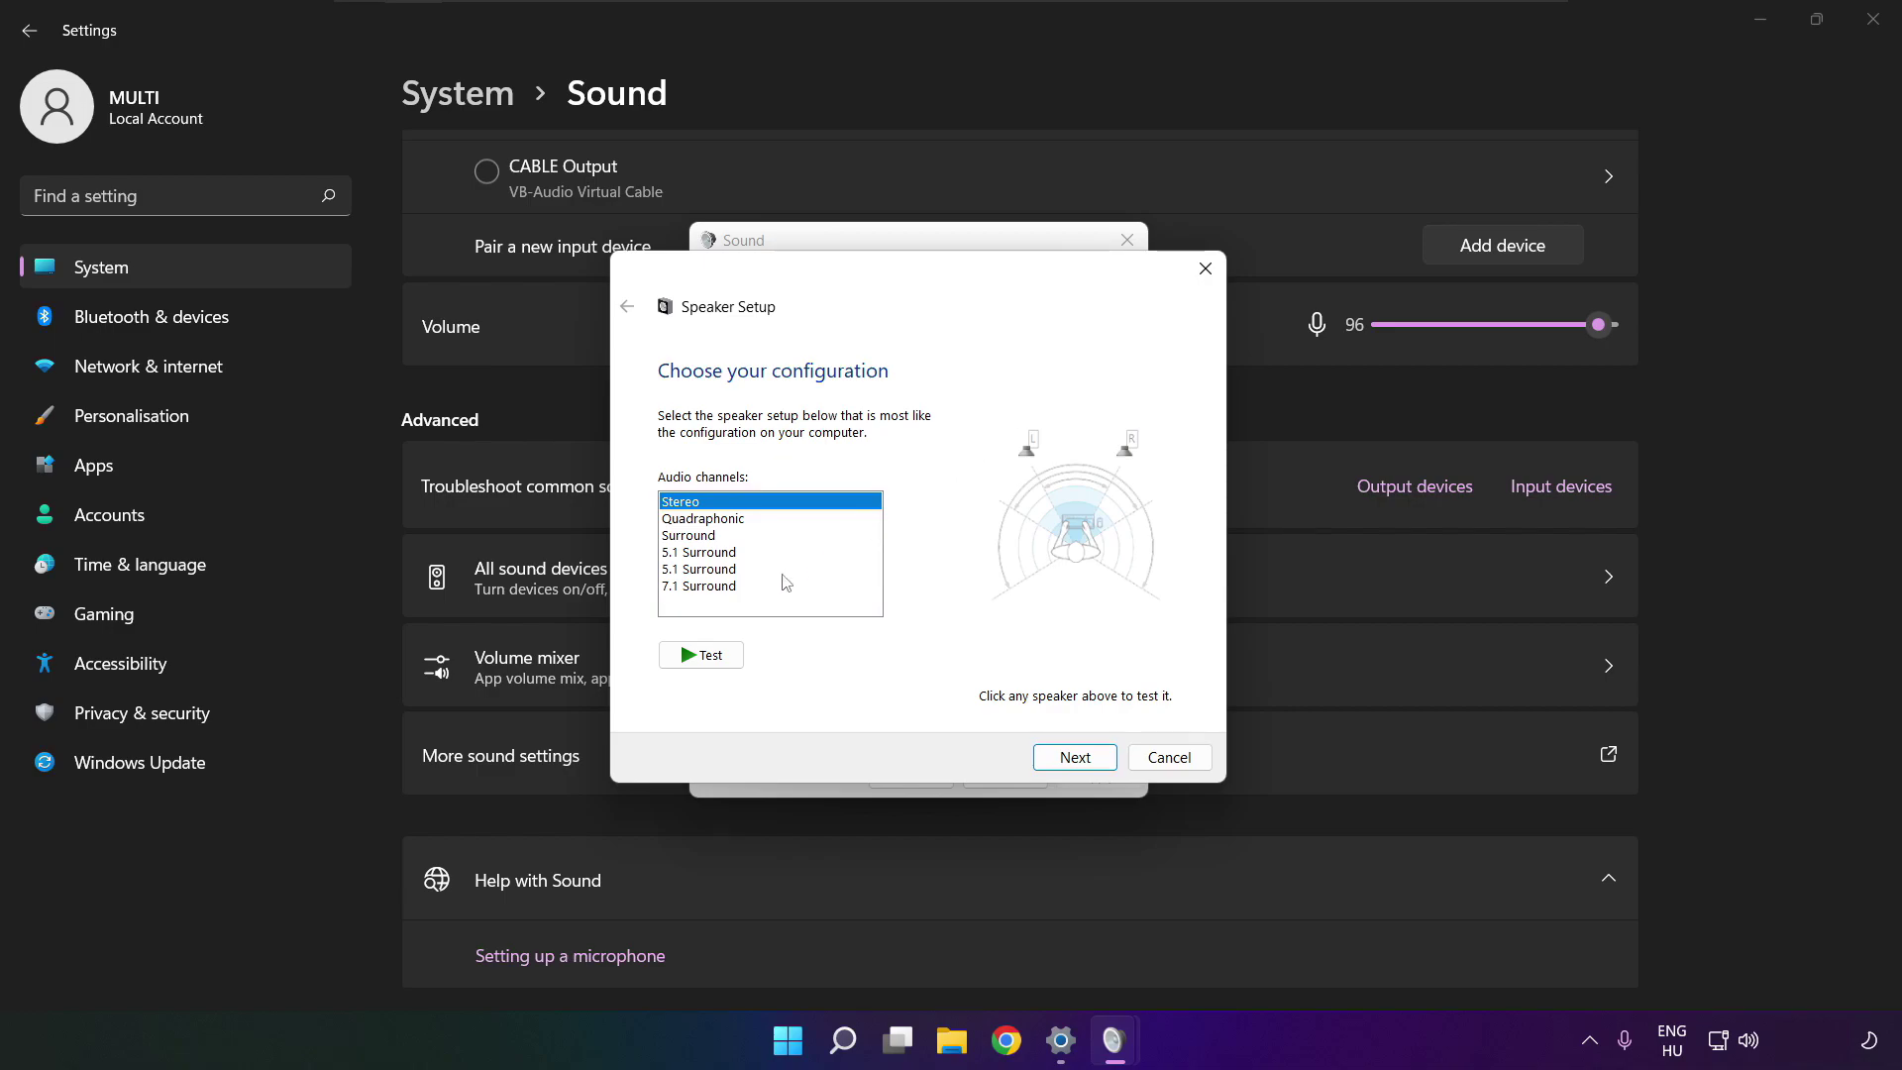
{"action": "left_click", "coordinate": [707, 587]}
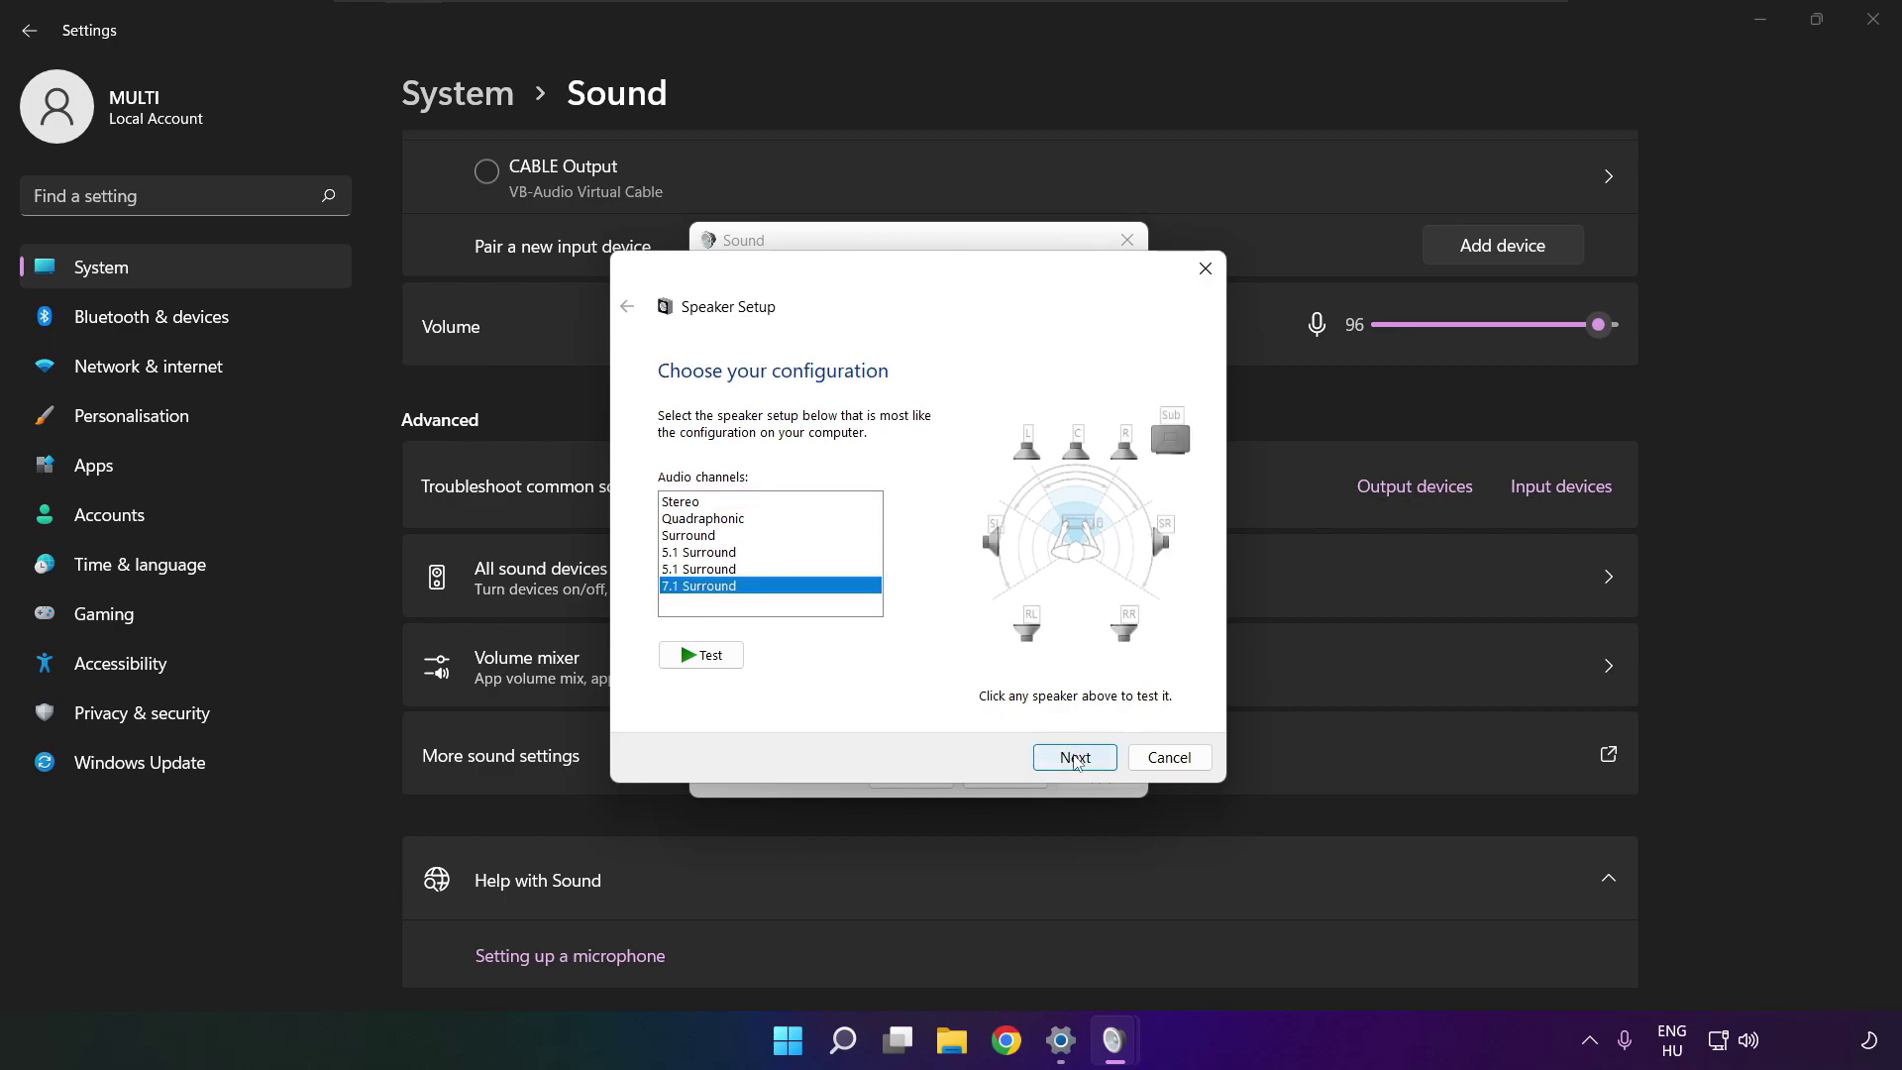
{"action": "left_click", "coordinate": [1074, 758]}
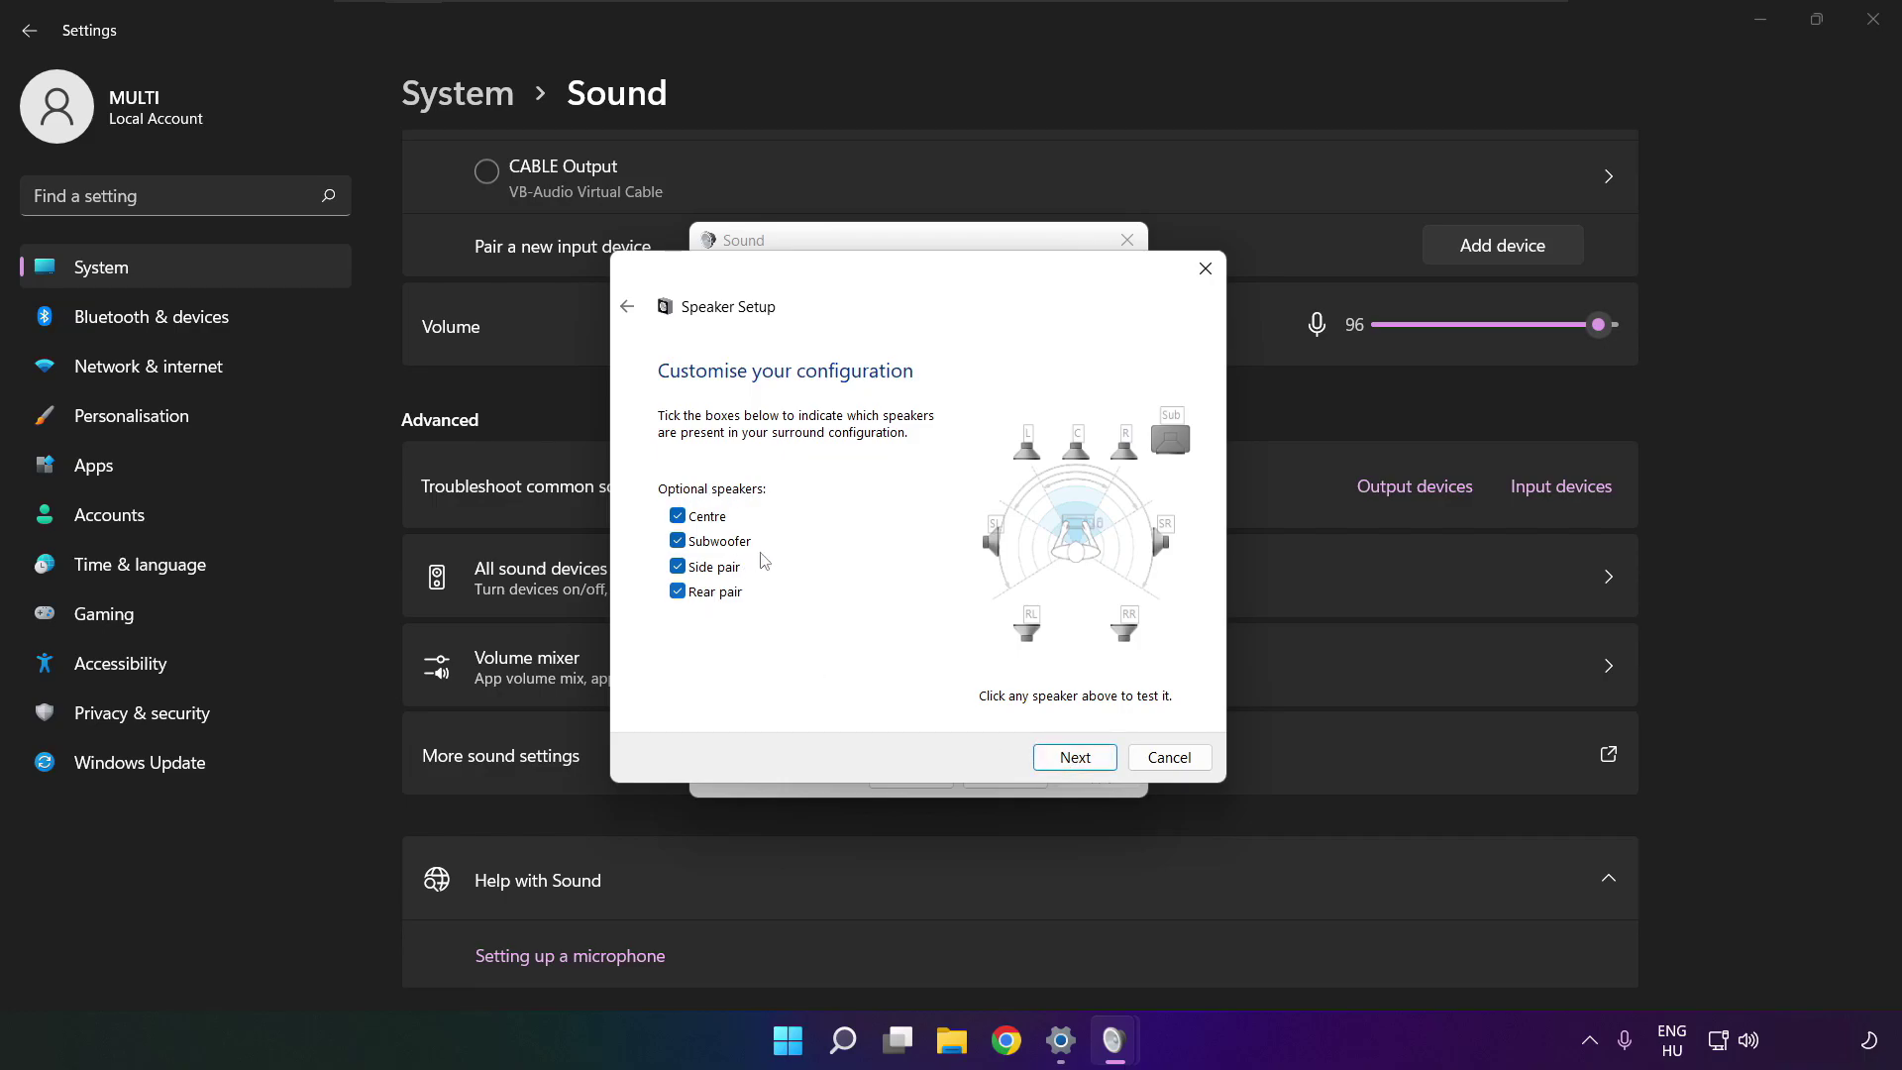
{"action": "left_click", "coordinate": [1068, 758]}
{"action": "left_click", "coordinate": [1067, 758]}
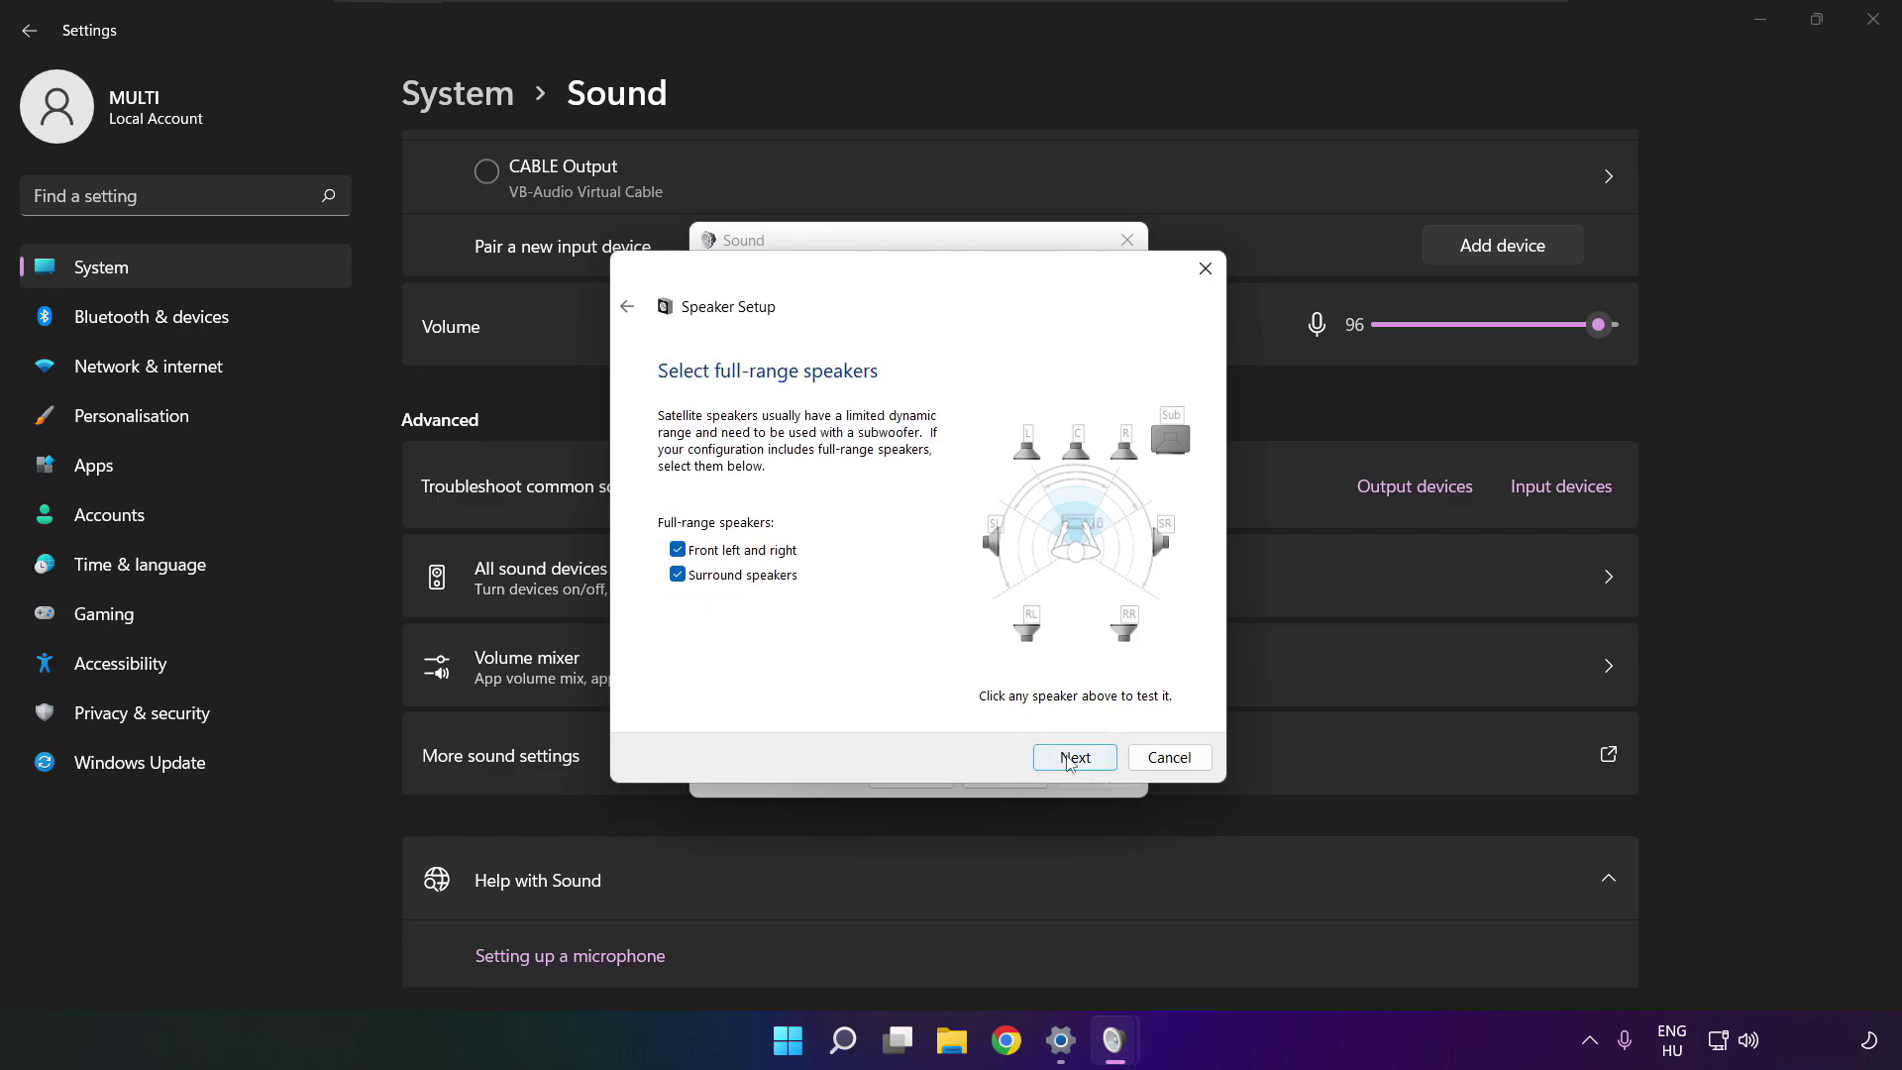
{"action": "left_click", "coordinate": [1073, 758]}
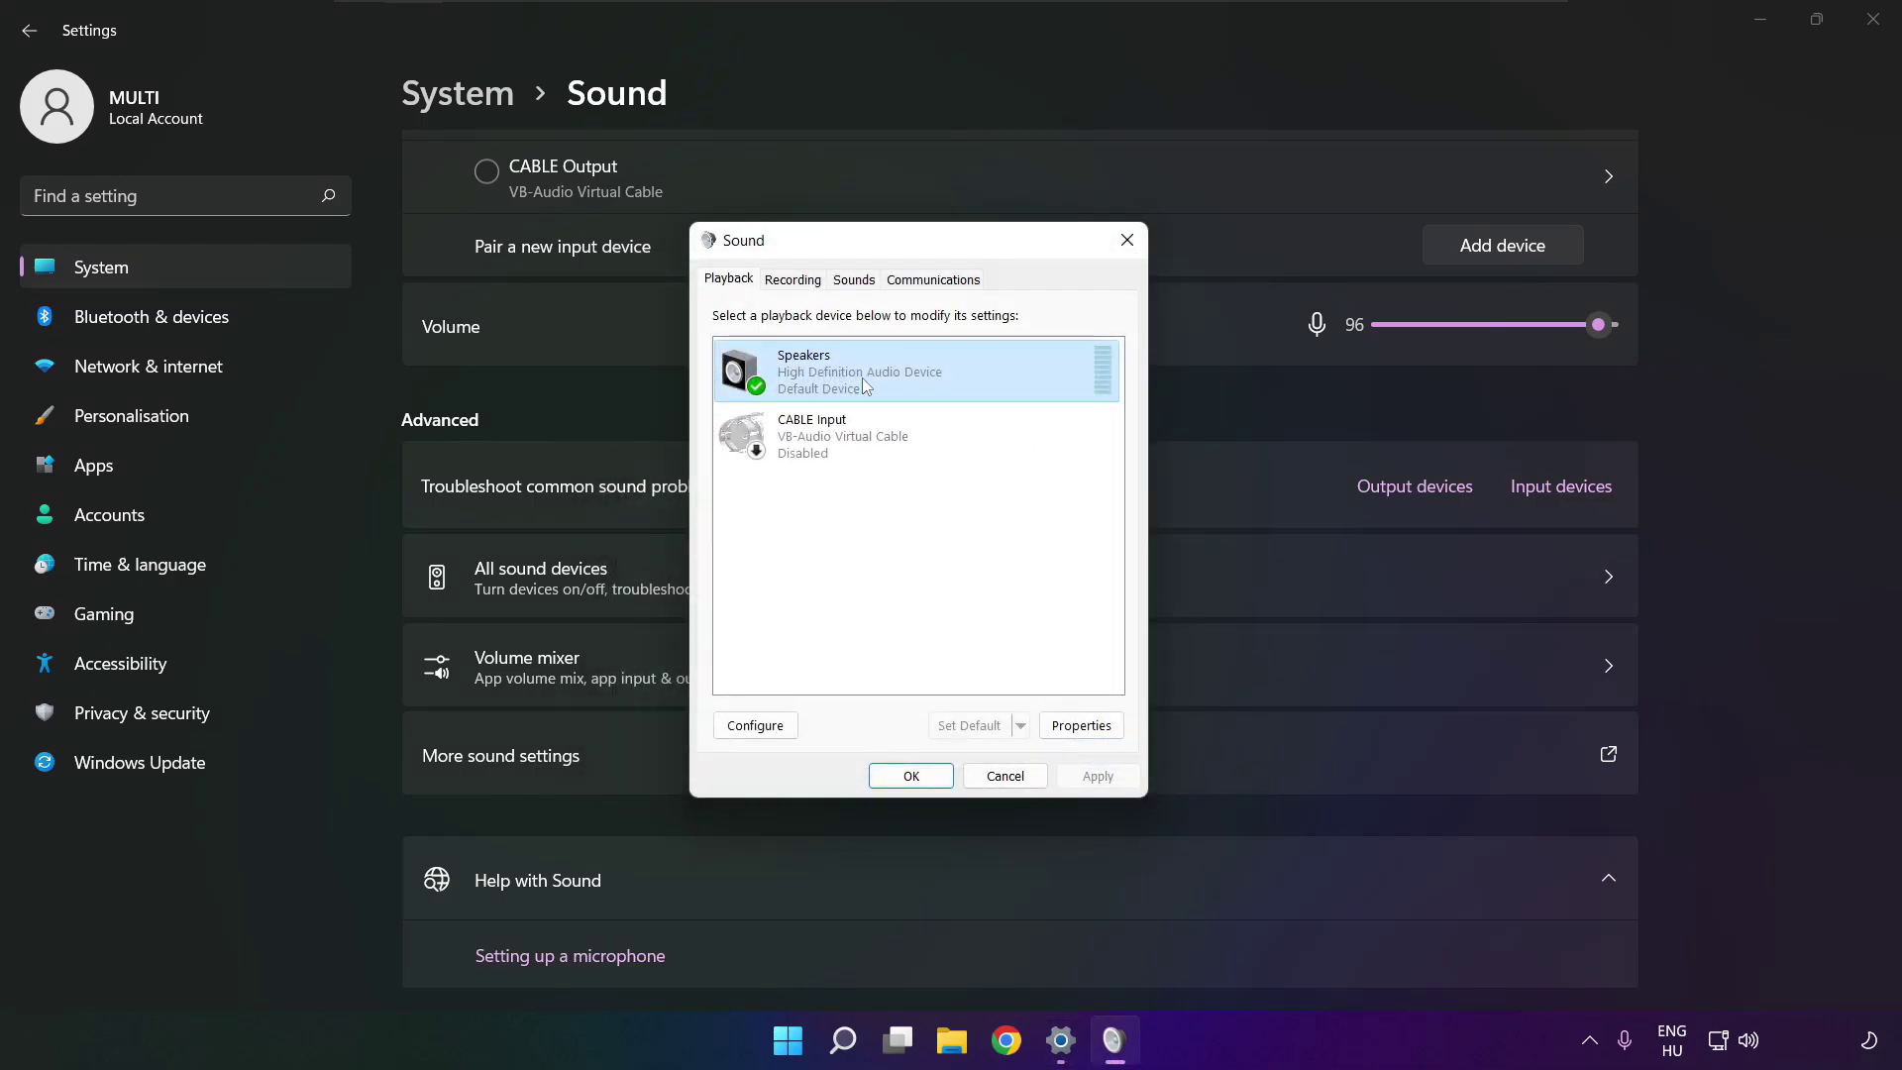
In Speakers properties, tick Disable all enhancements and apply the change.
{"action": "left_click", "coordinate": [1080, 725]}
{"action": "left_click_drag", "start_coordinate": [888, 330], "coordinate": [849, 270]}
{"action": "left_click", "coordinate": [778, 308]}
{"action": "left_click", "coordinate": [837, 314]}
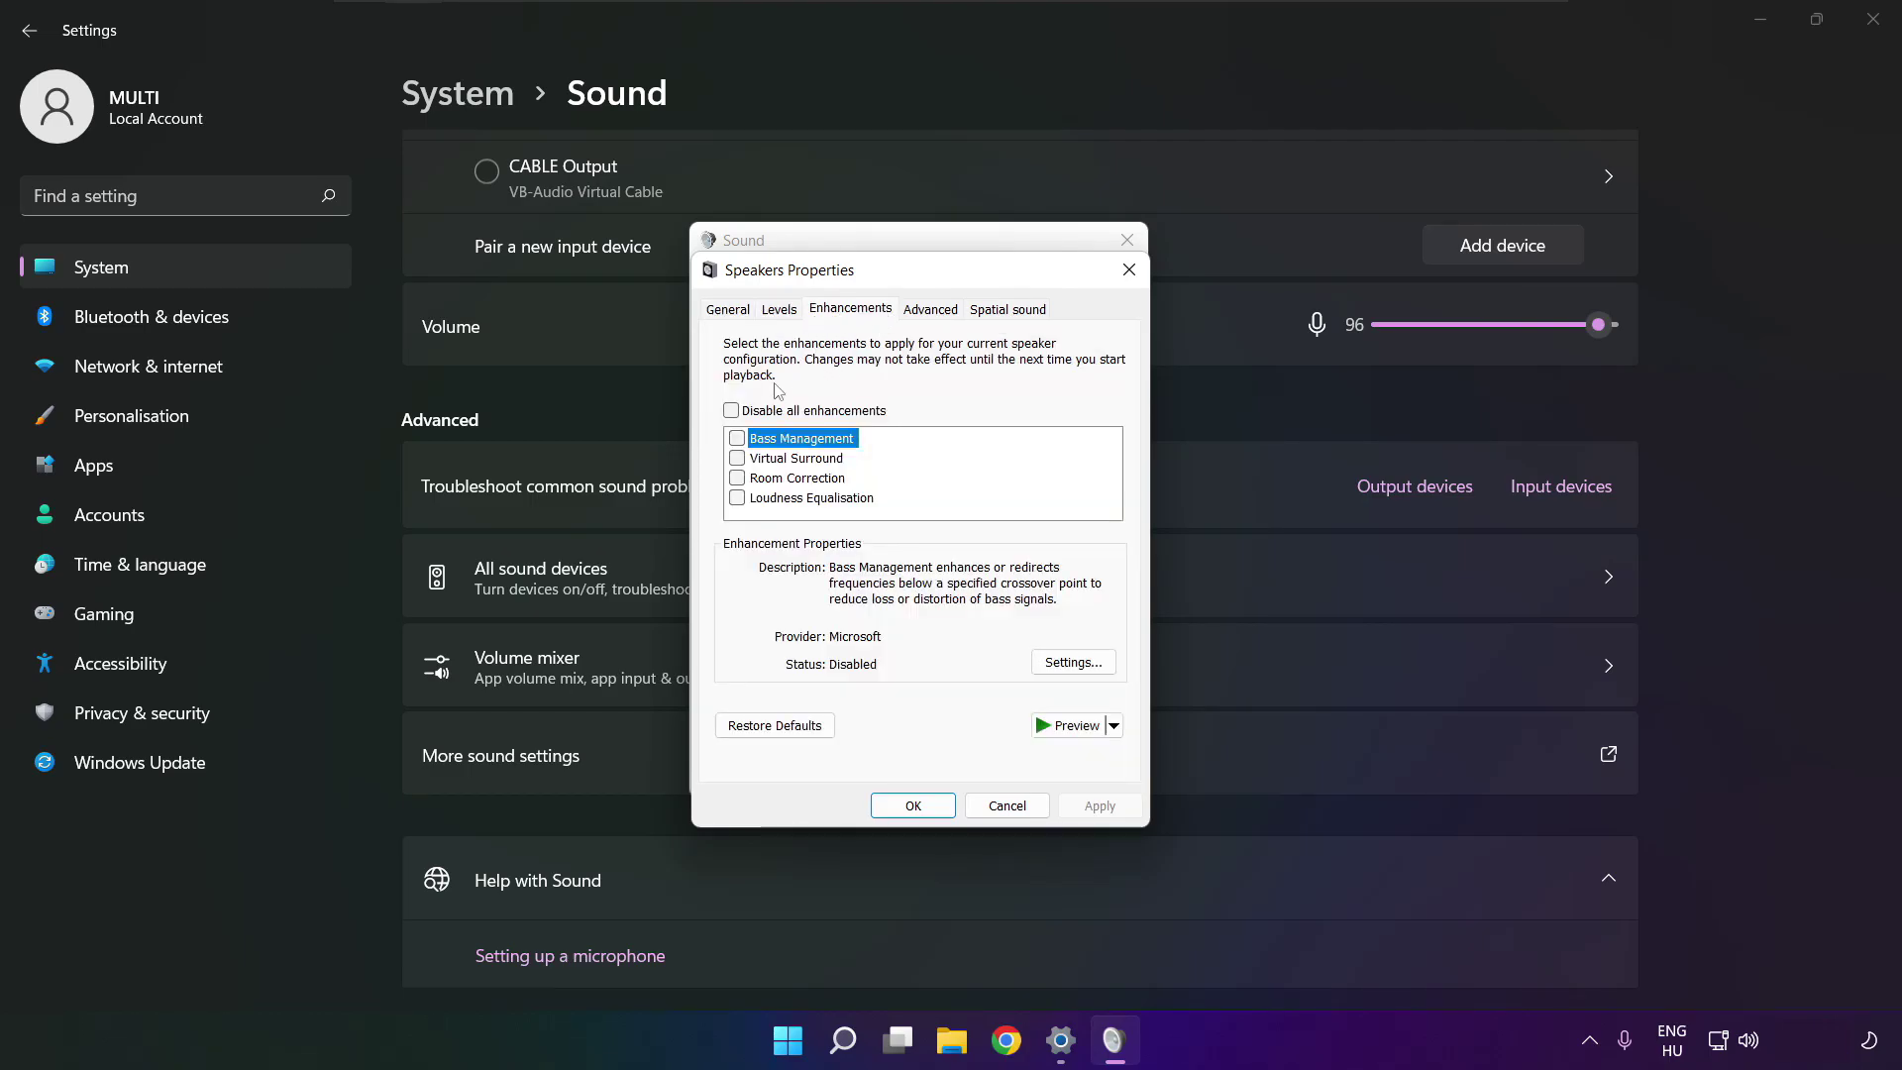
{"action": "left_click", "coordinate": [731, 410]}
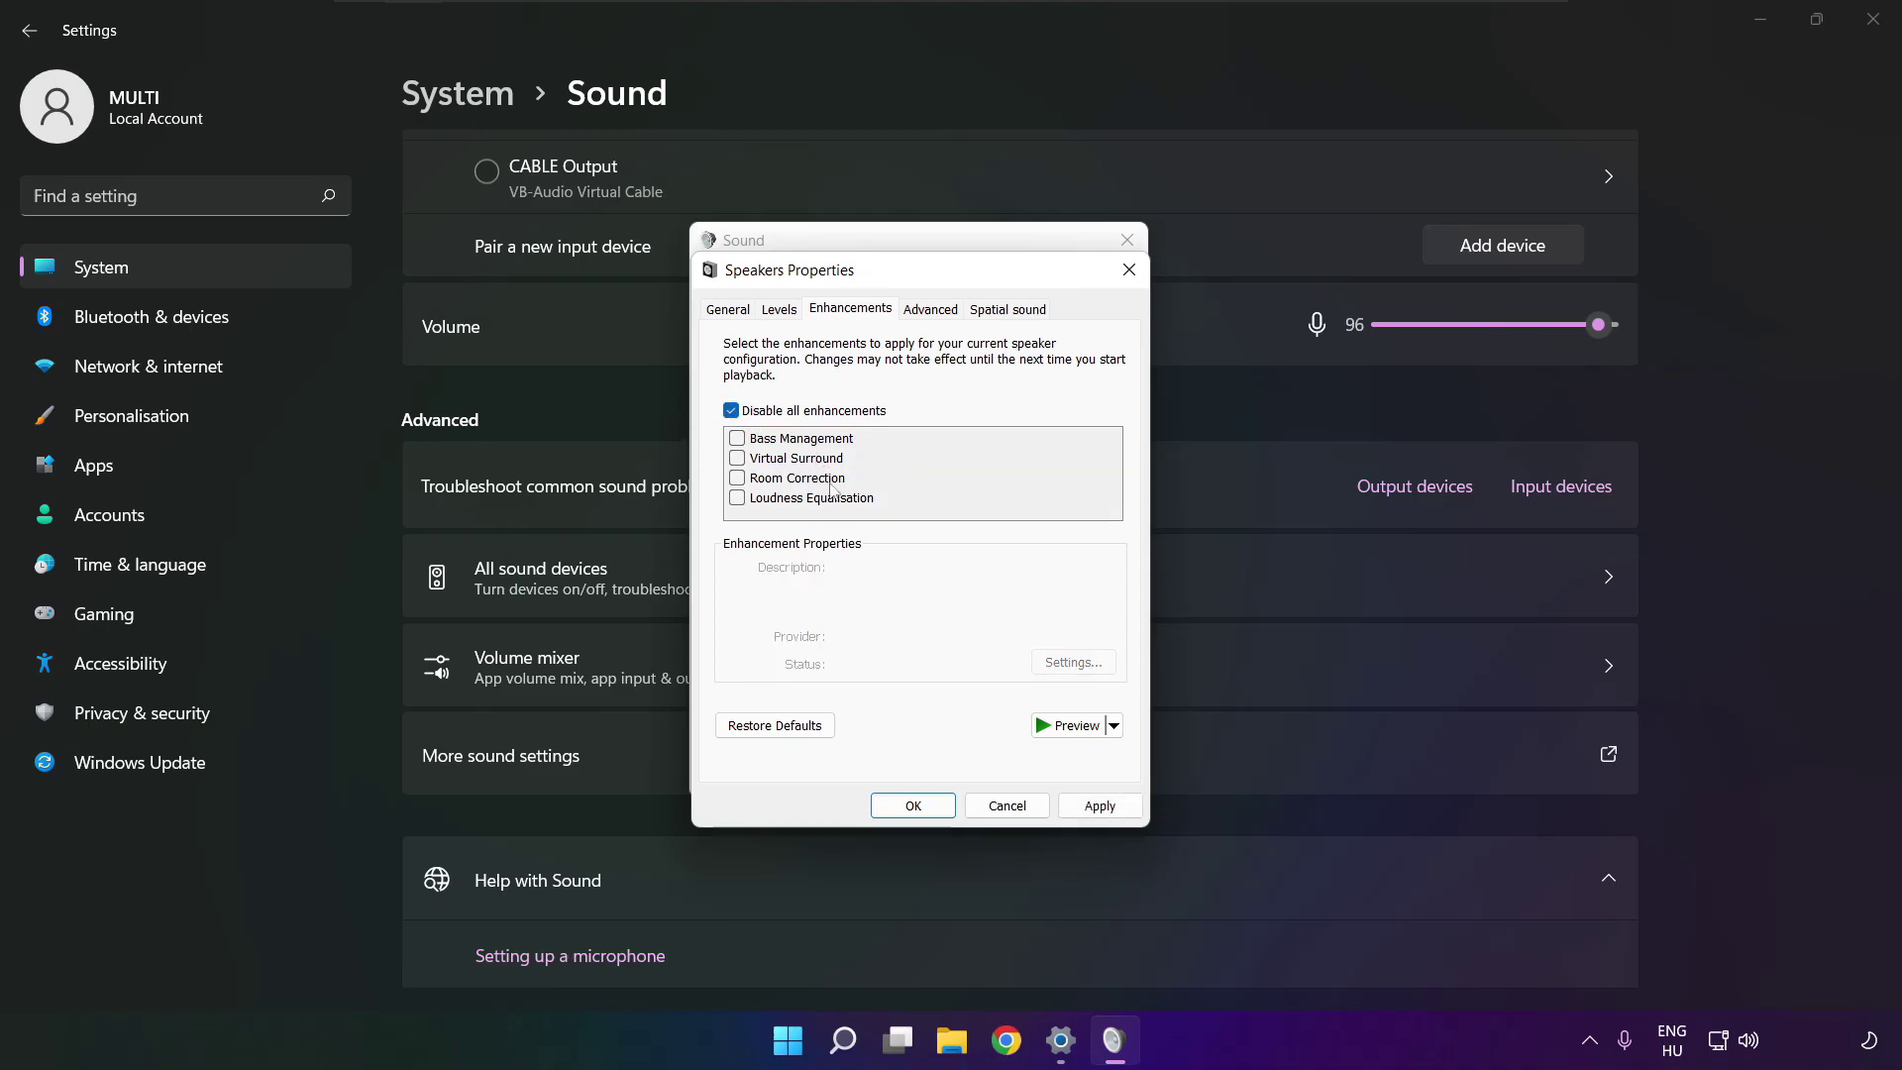
{"action": "left_click", "coordinate": [1100, 805]}
Keep the 16 bit, 48000 Hz (DVD Quality) format and close both sound dialogs with OK.
{"action": "left_click", "coordinate": [927, 311]}
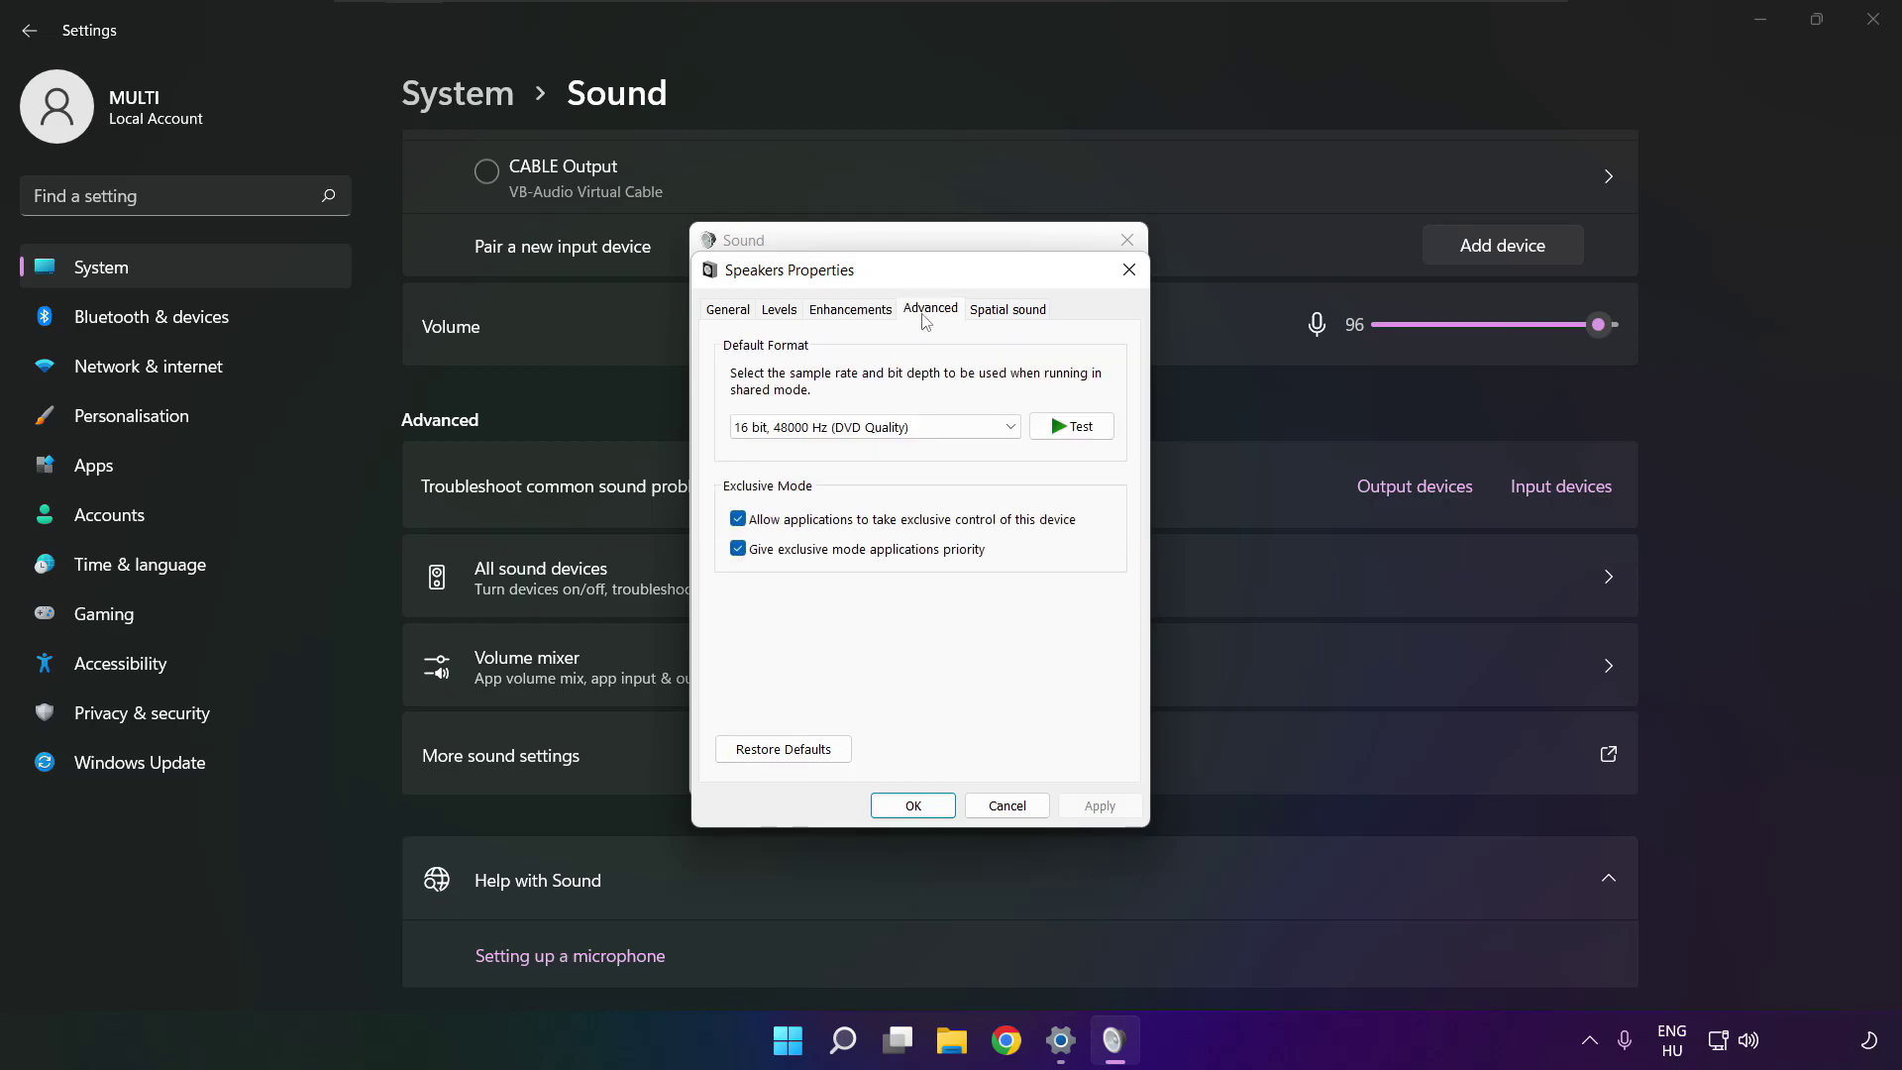
{"action": "left_click", "coordinate": [1009, 434]}
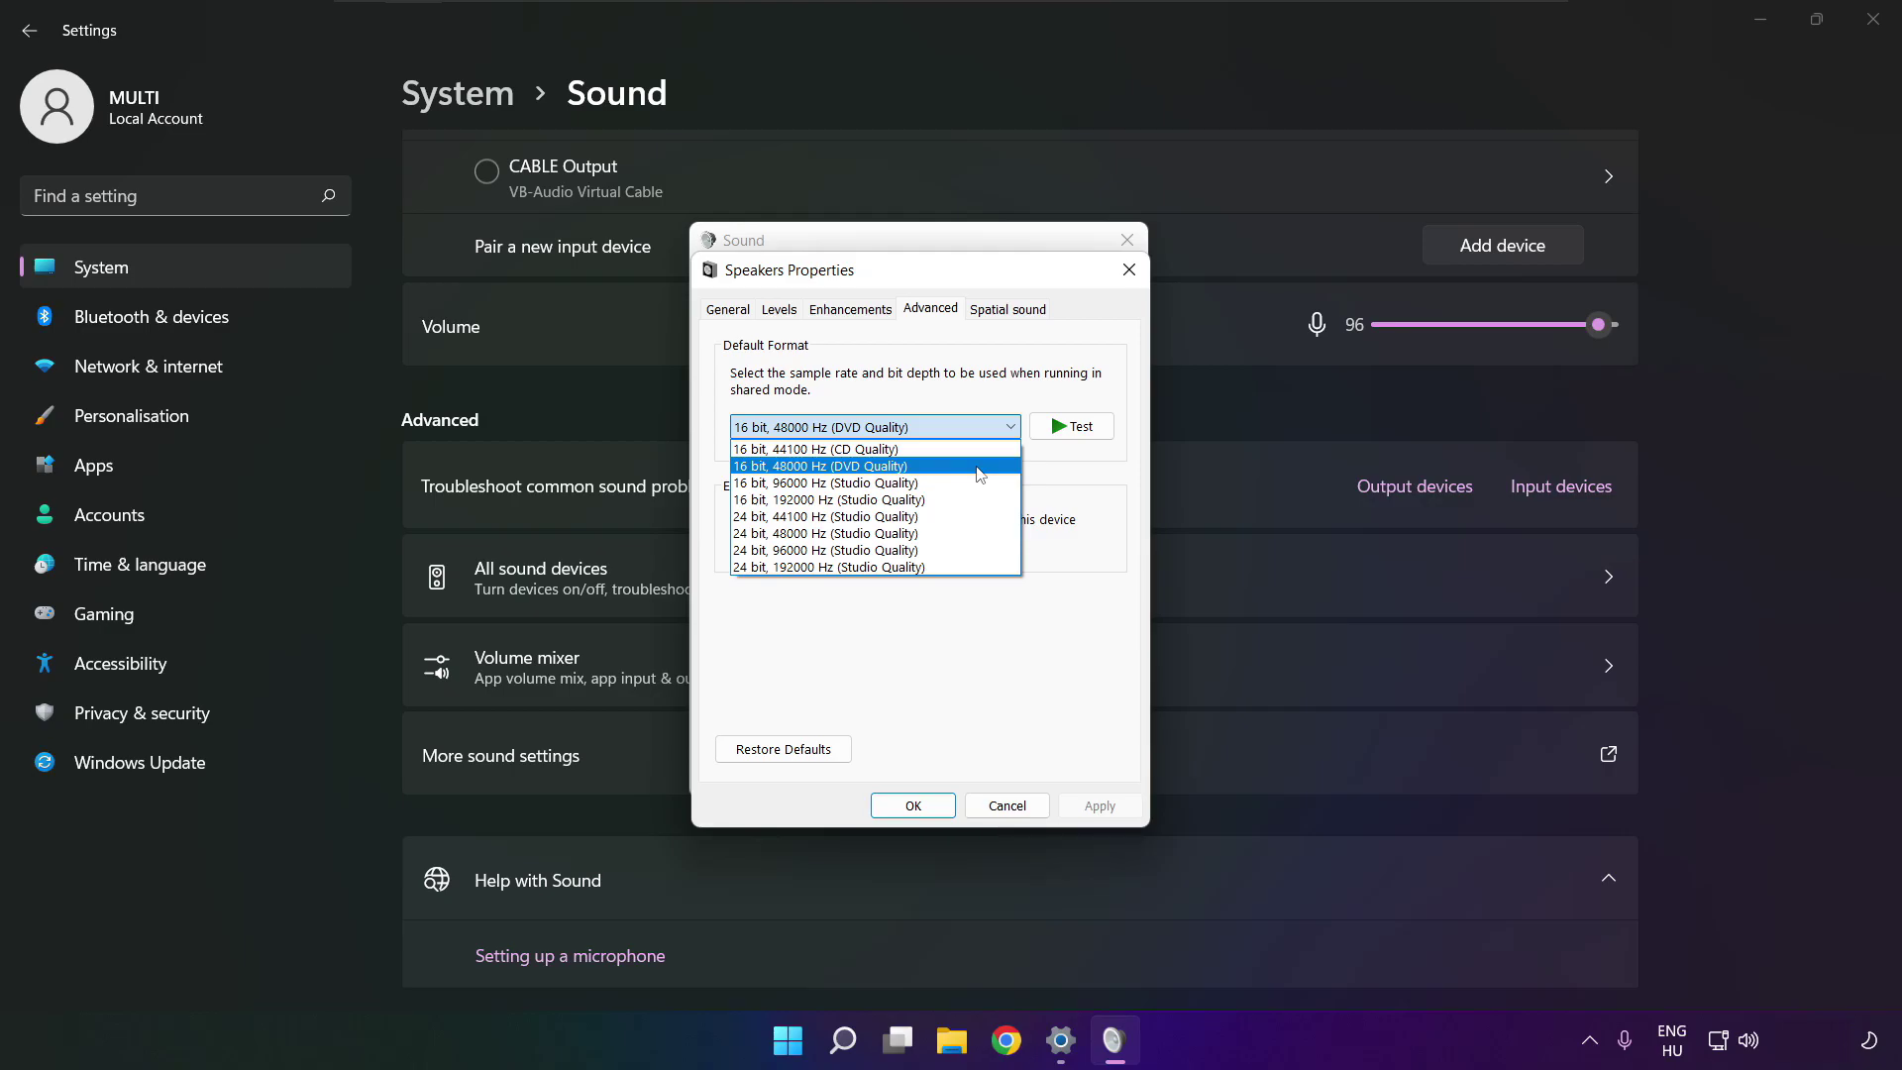
{"action": "left_click", "coordinate": [980, 474]}
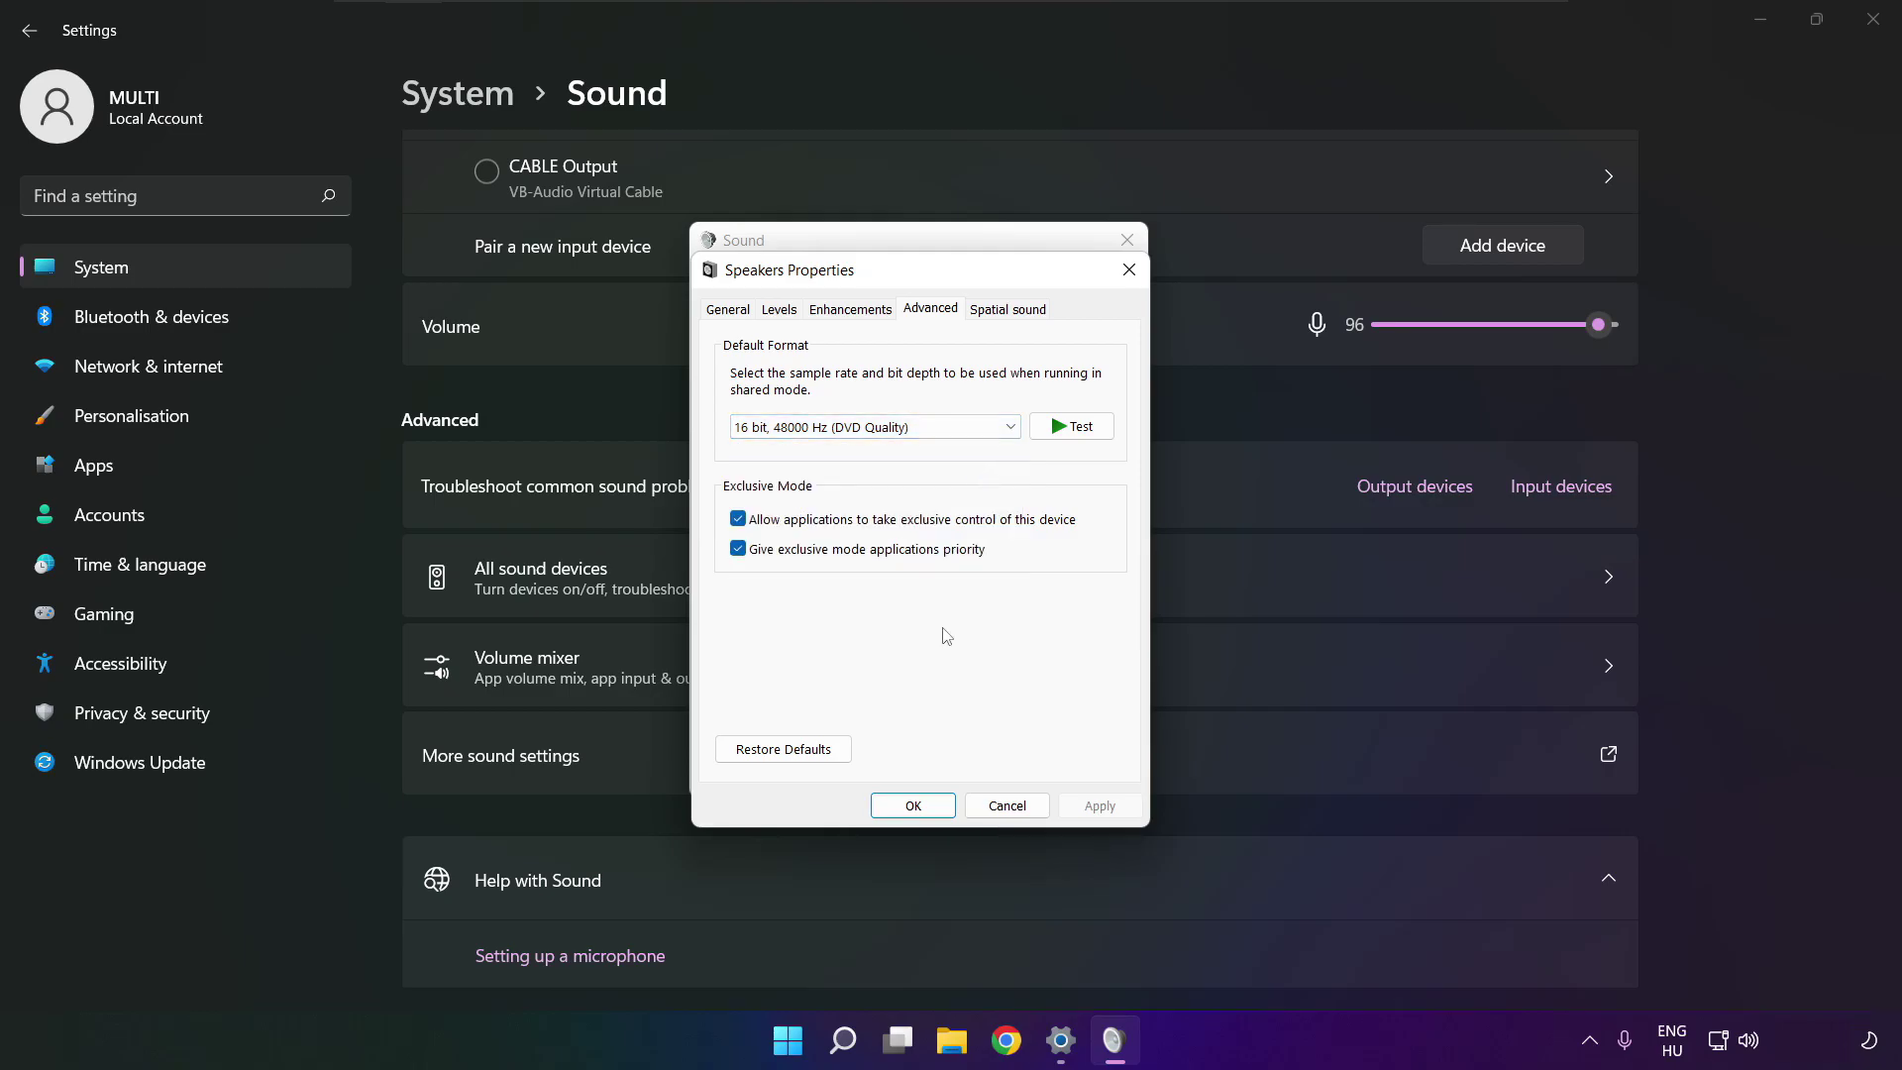
{"action": "left_click", "coordinate": [912, 804]}
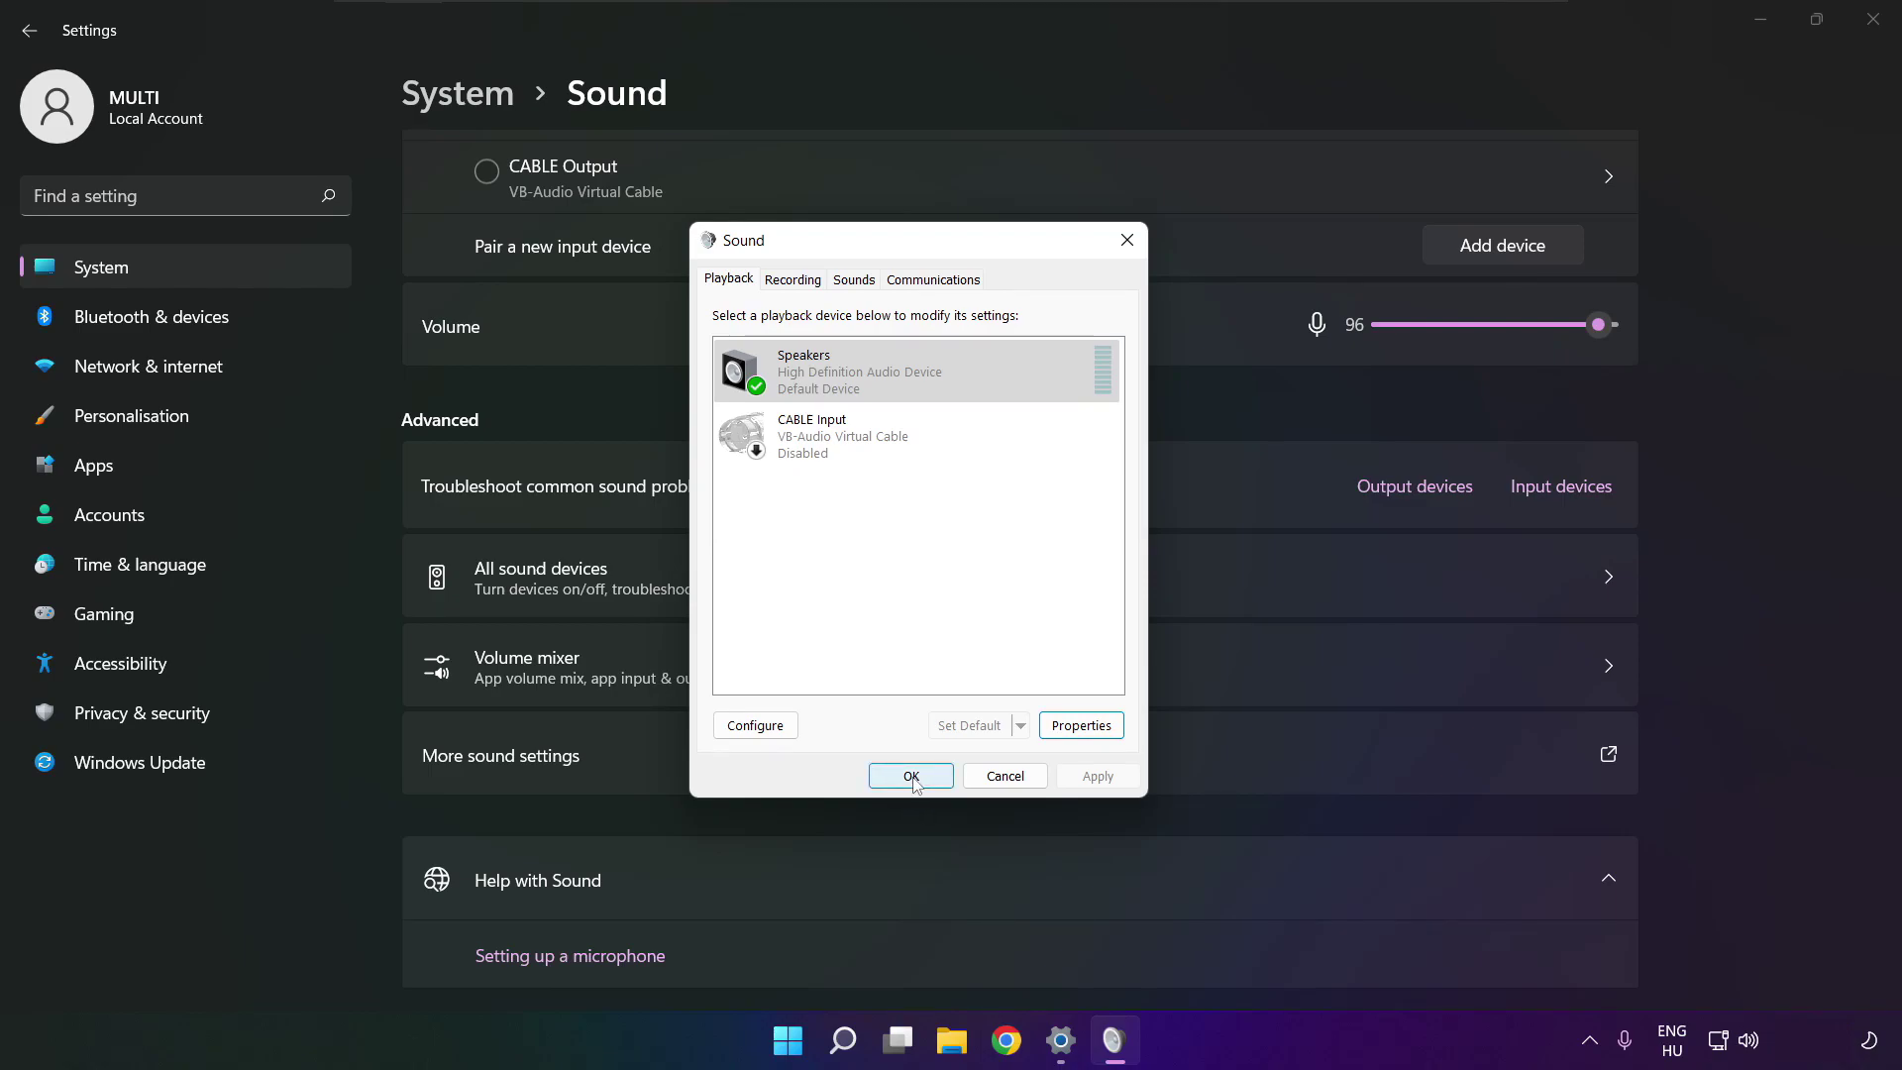
{"action": "left_click", "coordinate": [911, 776]}
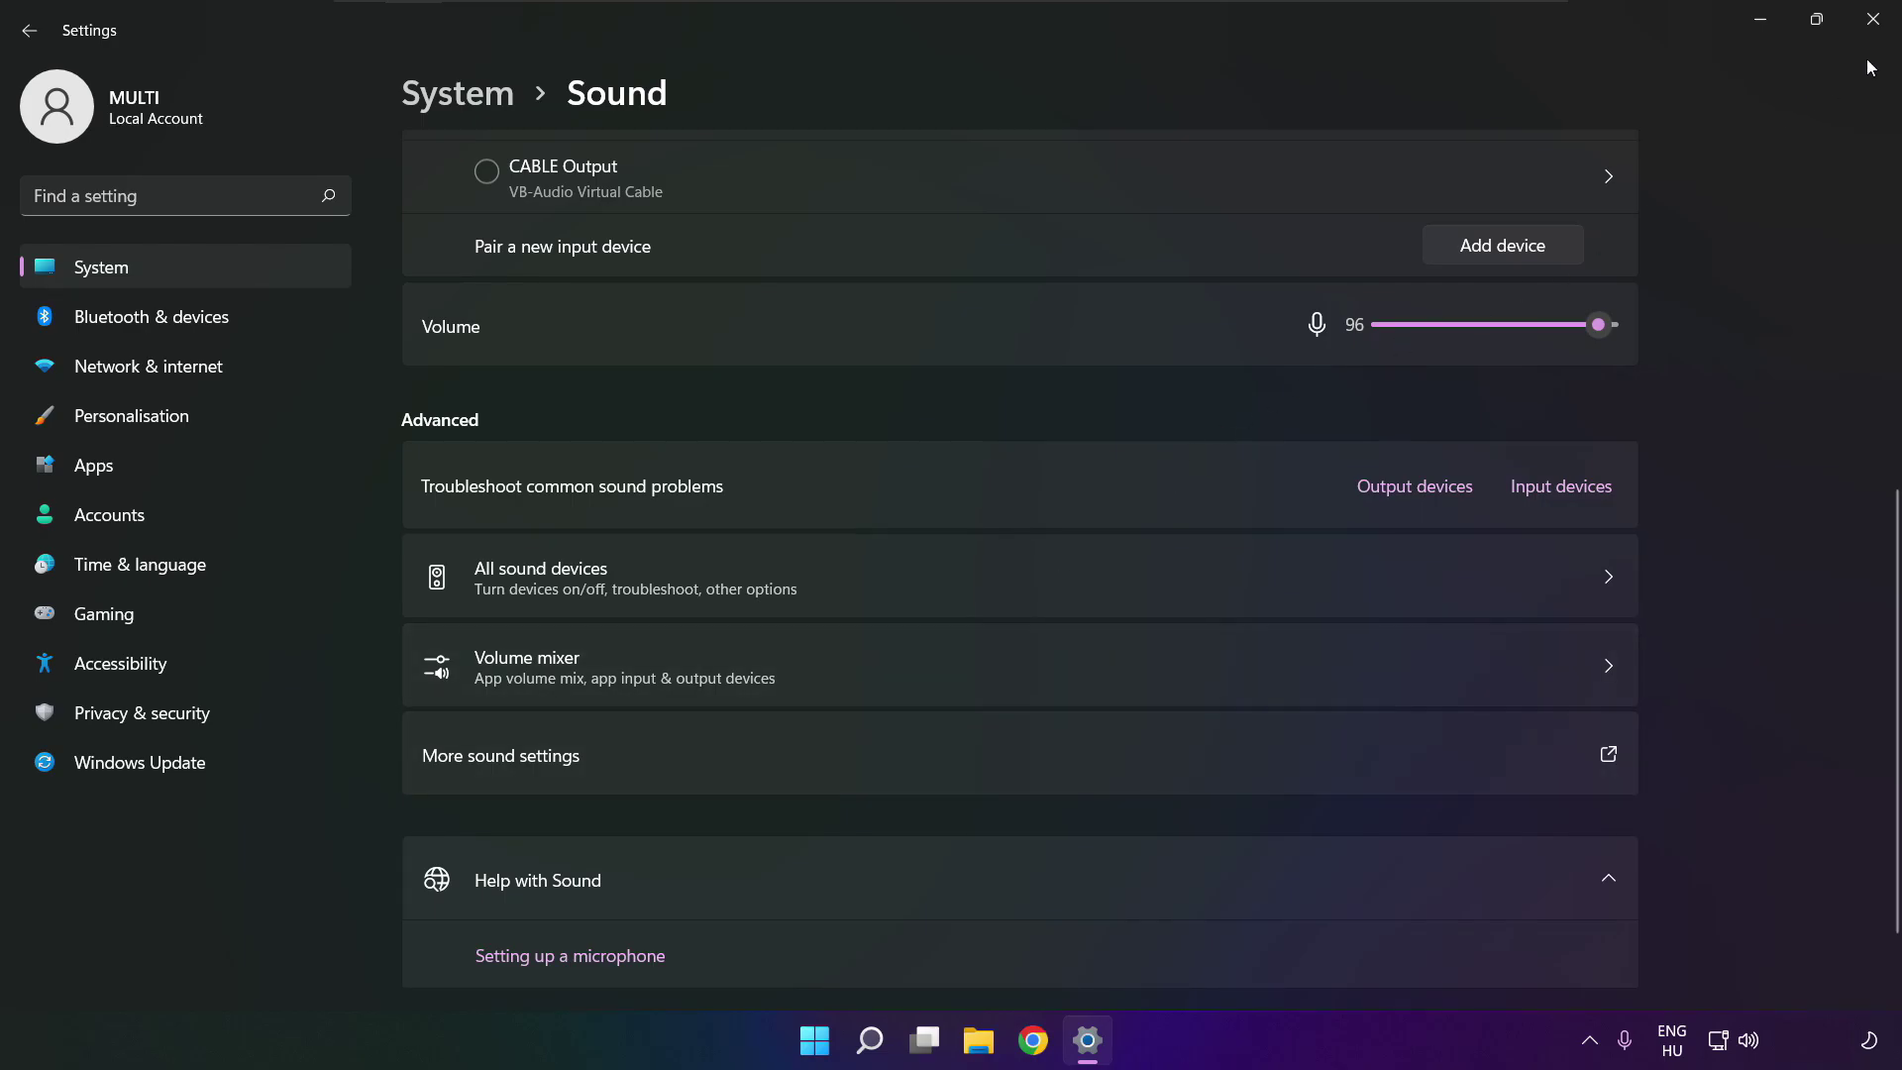
Close Settings and view the Start menu power options.
{"action": "left_click", "coordinate": [1894, 32]}
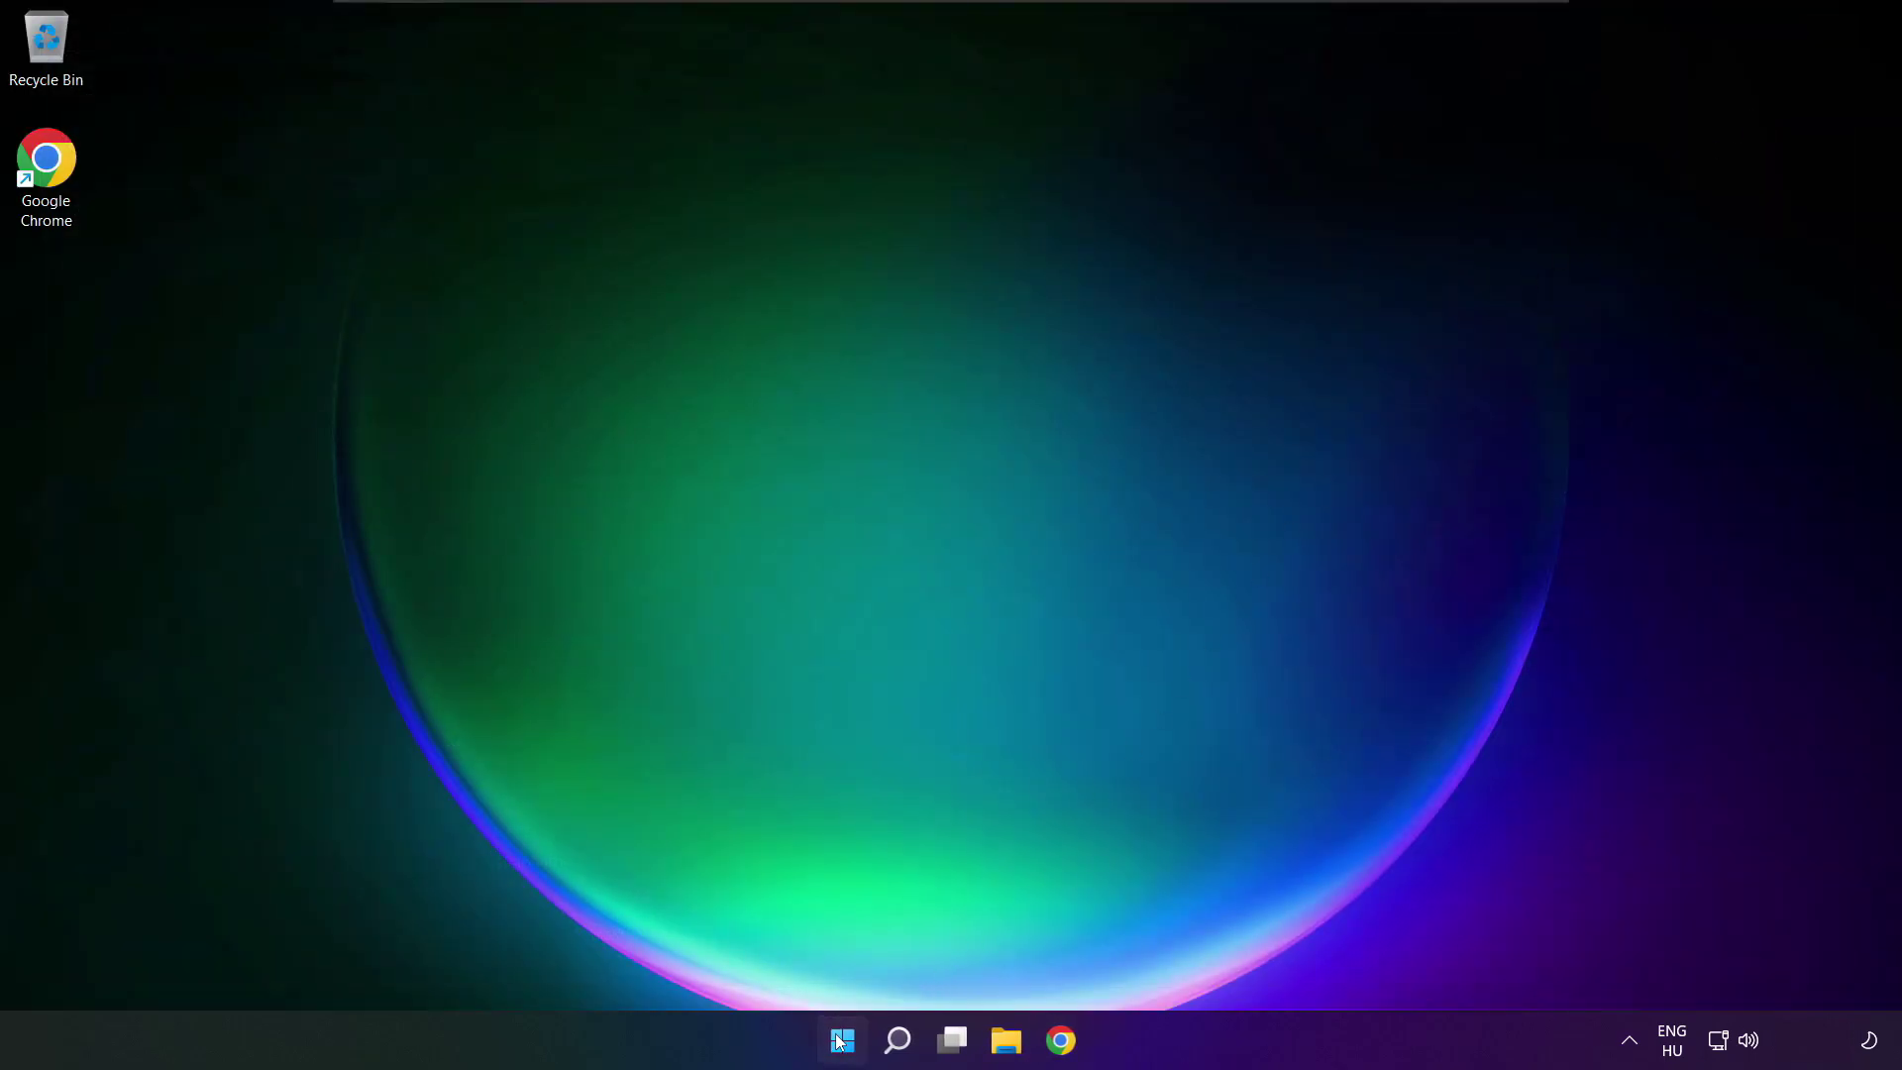
{"action": "left_click", "coordinate": [840, 1040]}
{"action": "left_click", "coordinate": [1258, 954]}
Search for 'device manager' and launch Device Manager from the results.
{"action": "left_click", "coordinate": [897, 1040]}
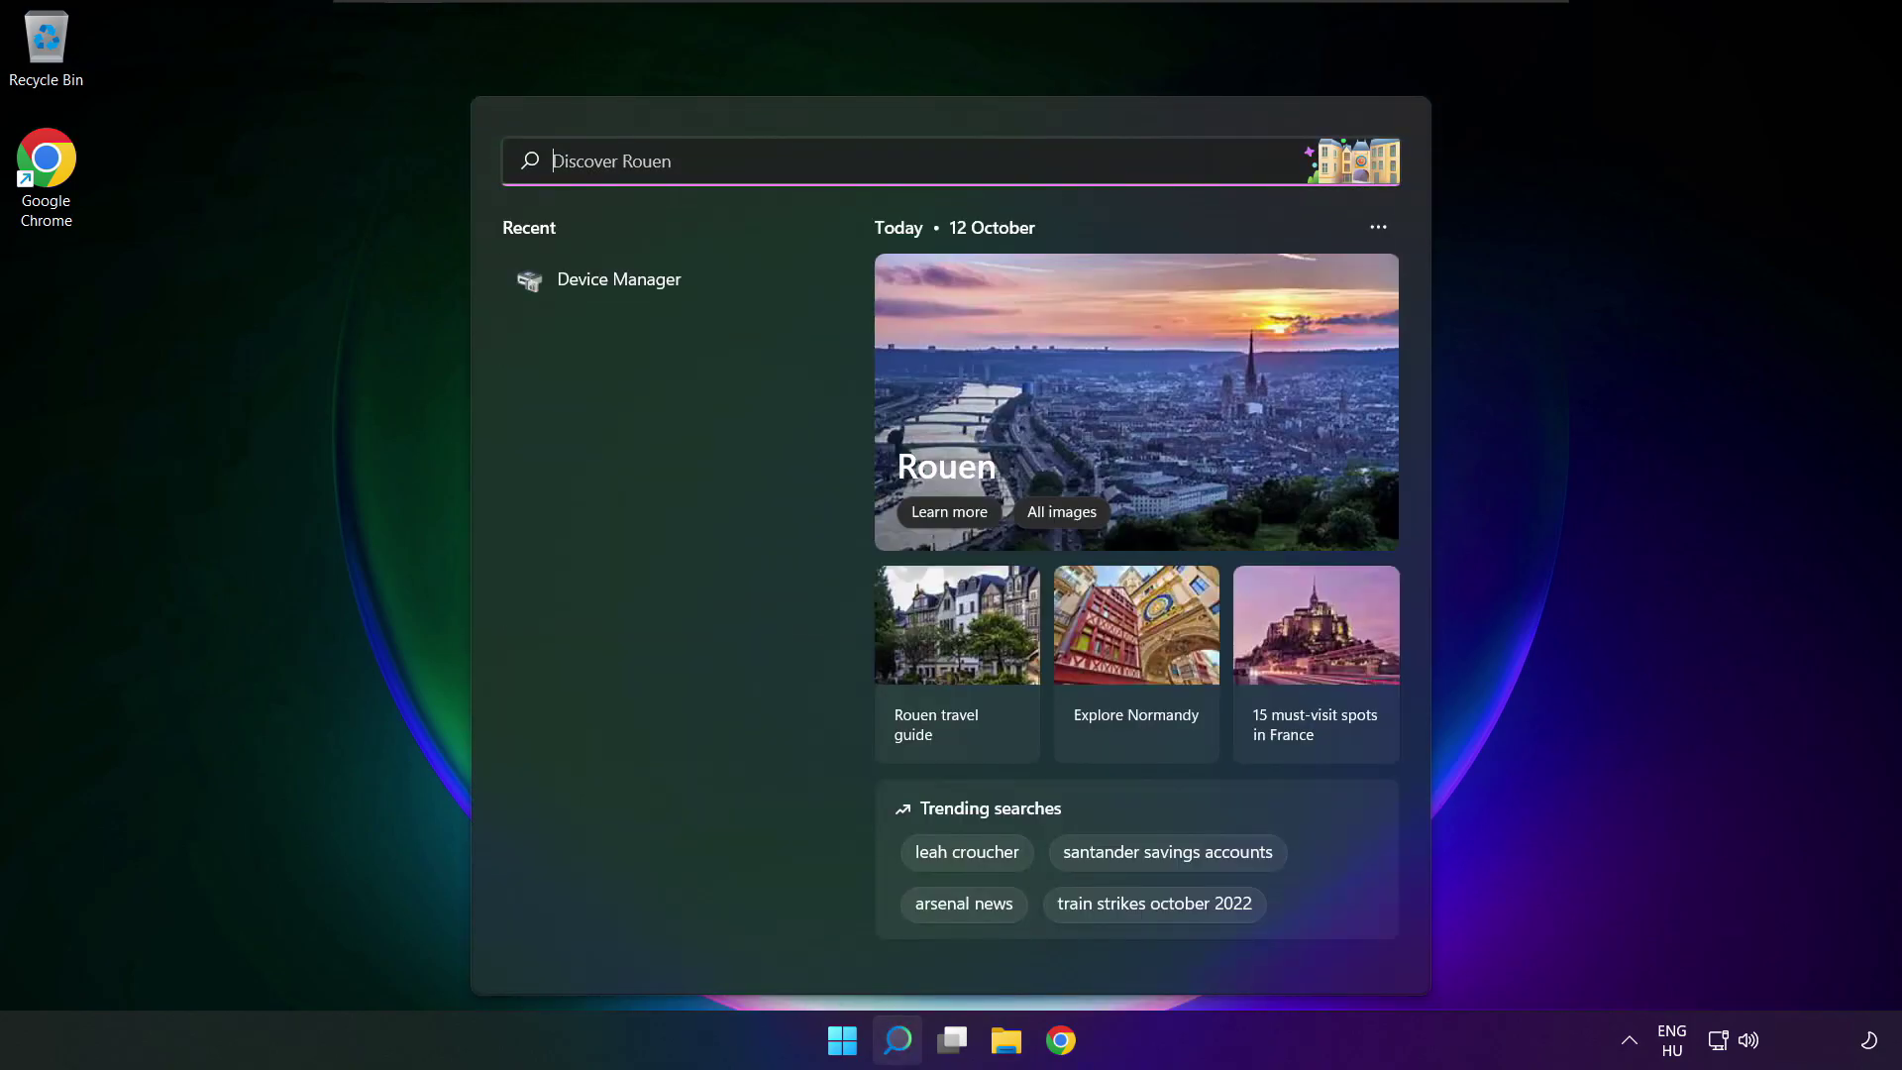
{"action": "type", "text": "device manager"}
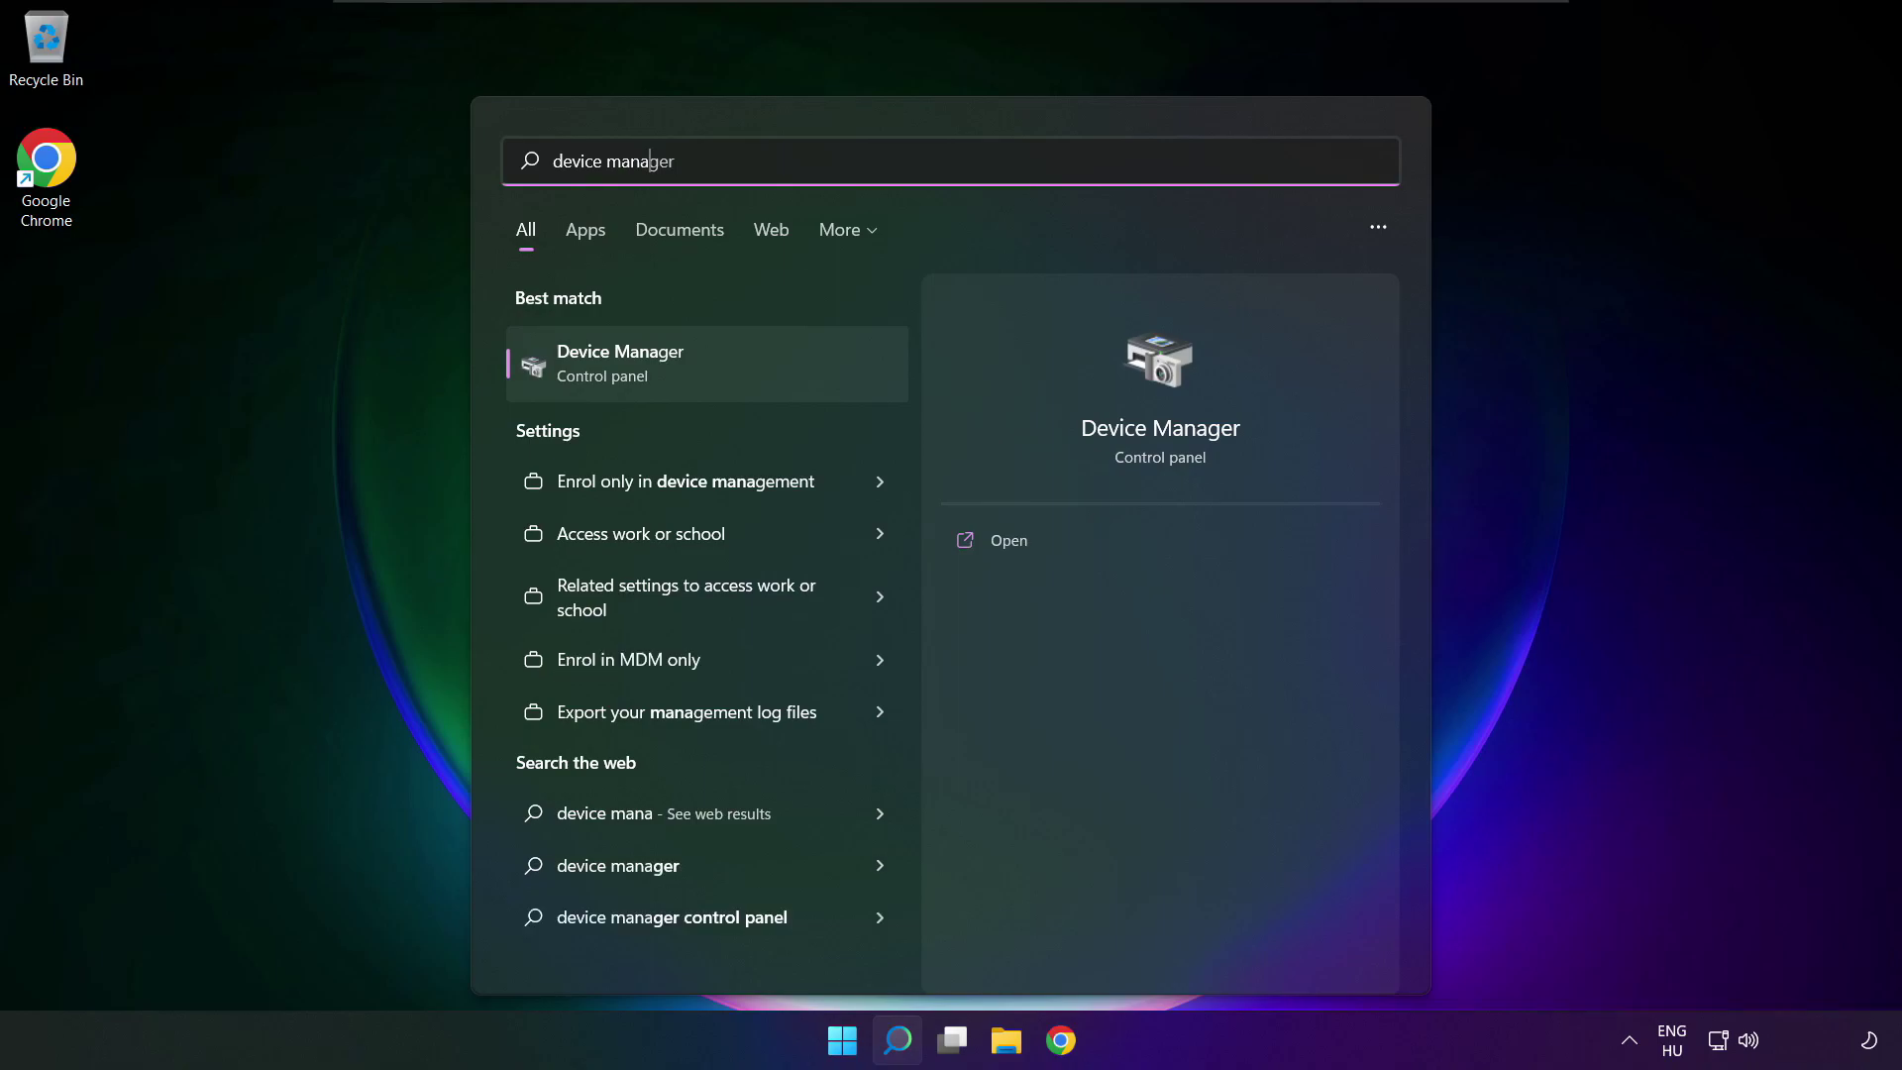
{"action": "left_click", "coordinate": [734, 369]}
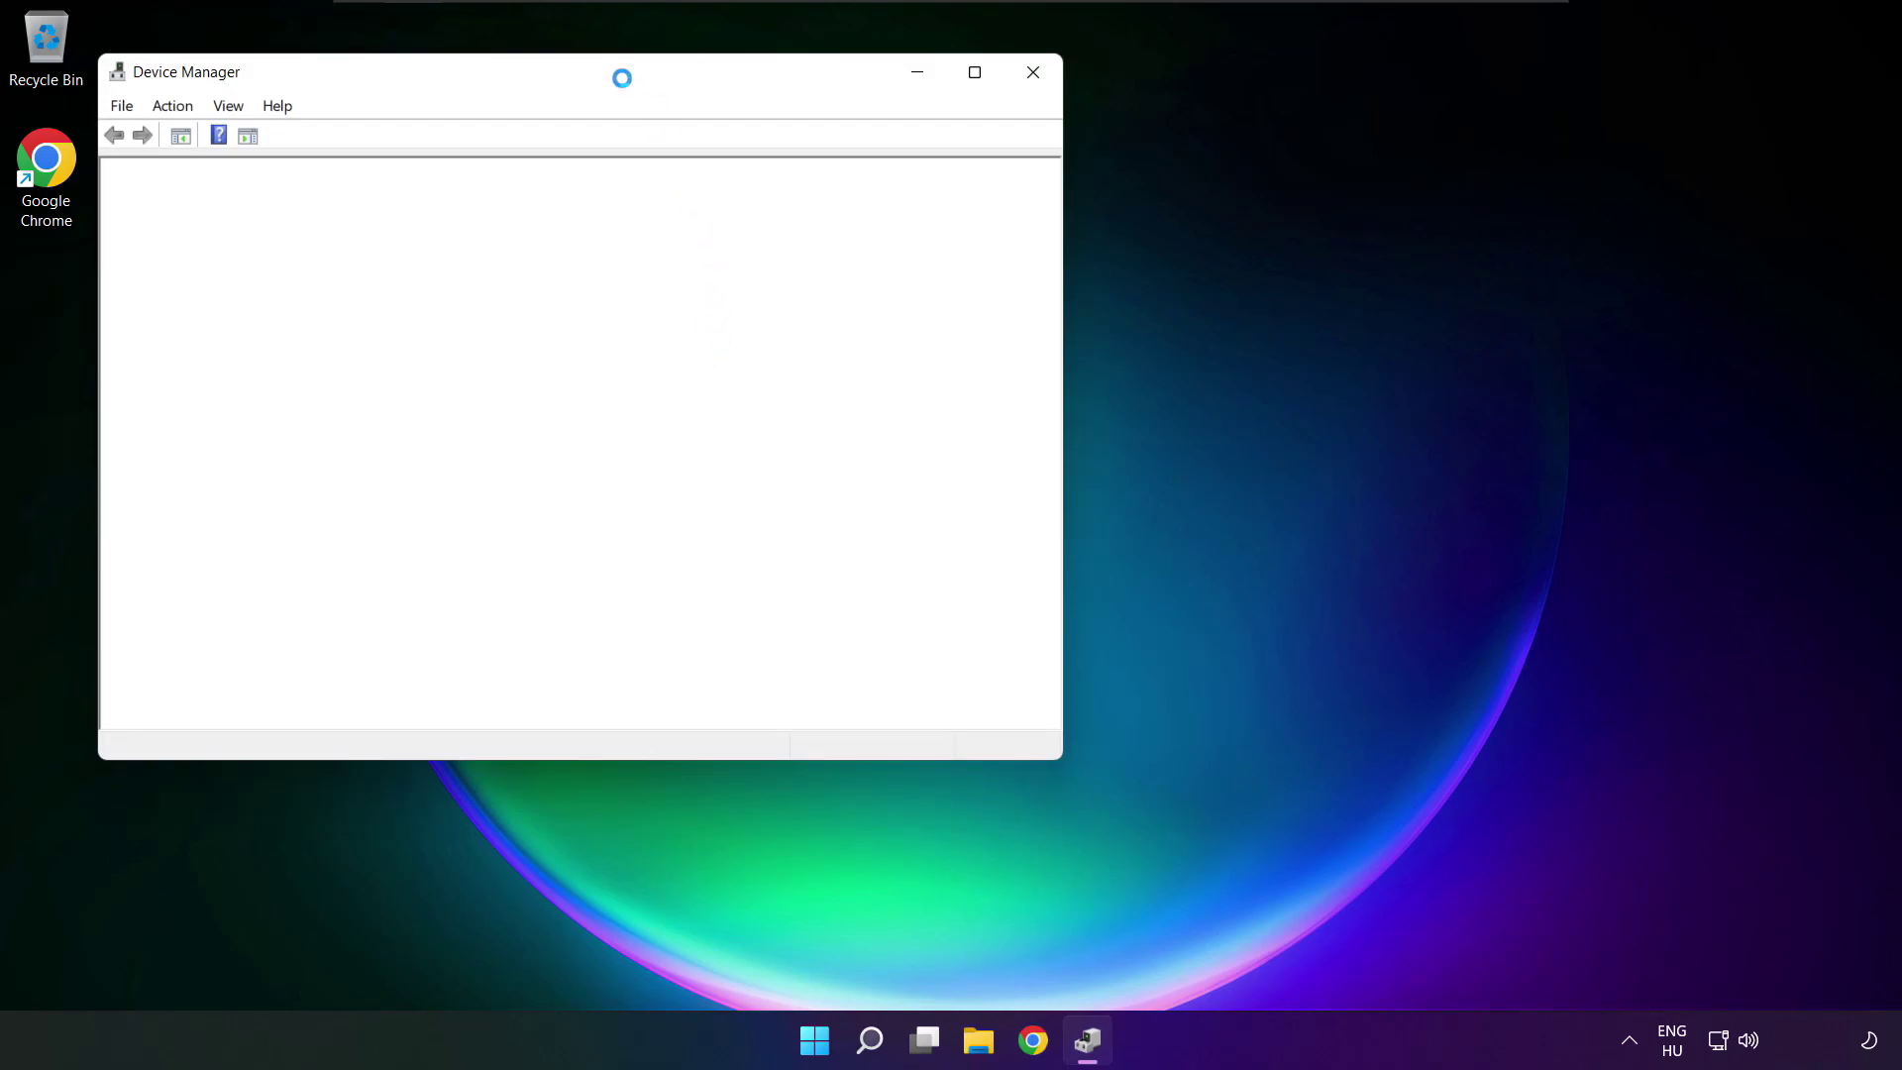
Expand Sound, video and game controllers and start updating the High Definition Audio Device driver.
{"action": "left_click_drag", "start_coordinate": [594, 71], "coordinate": [994, 172]}
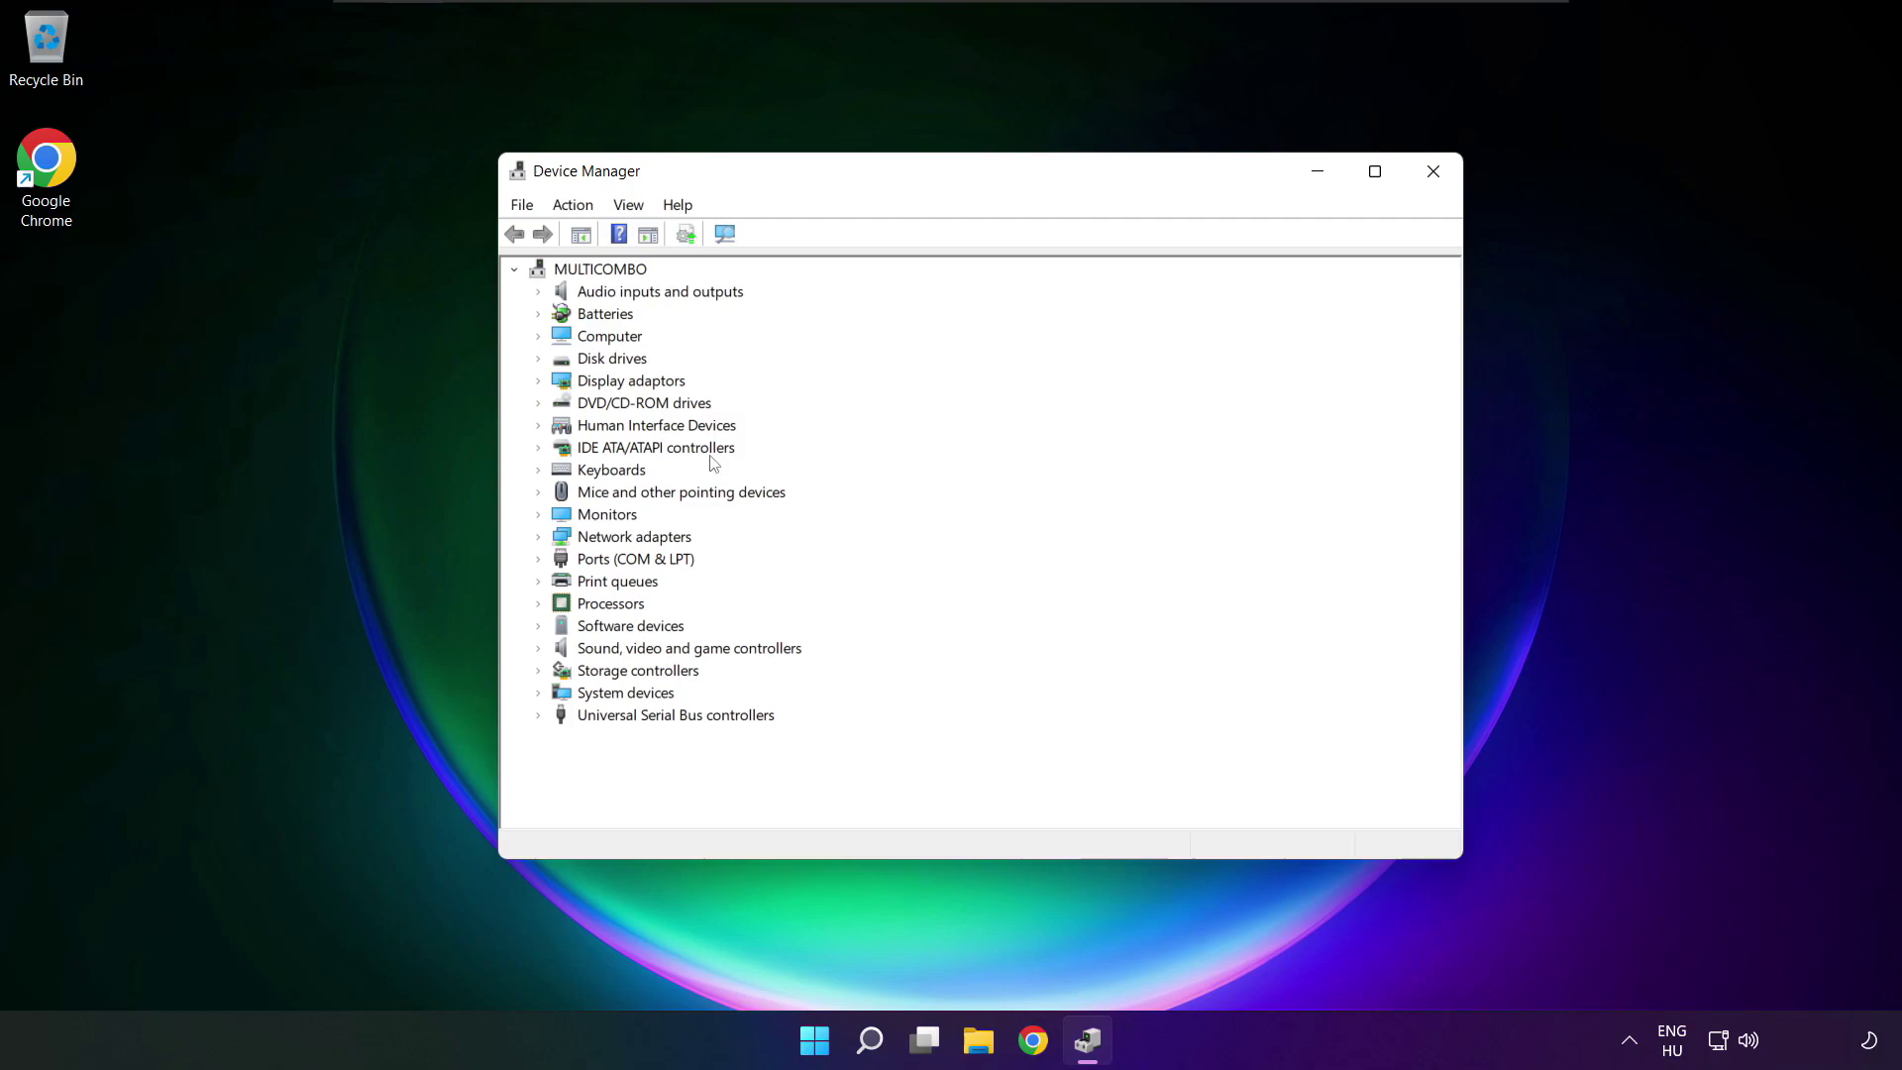
{"action": "left_click", "coordinate": [586, 650]}
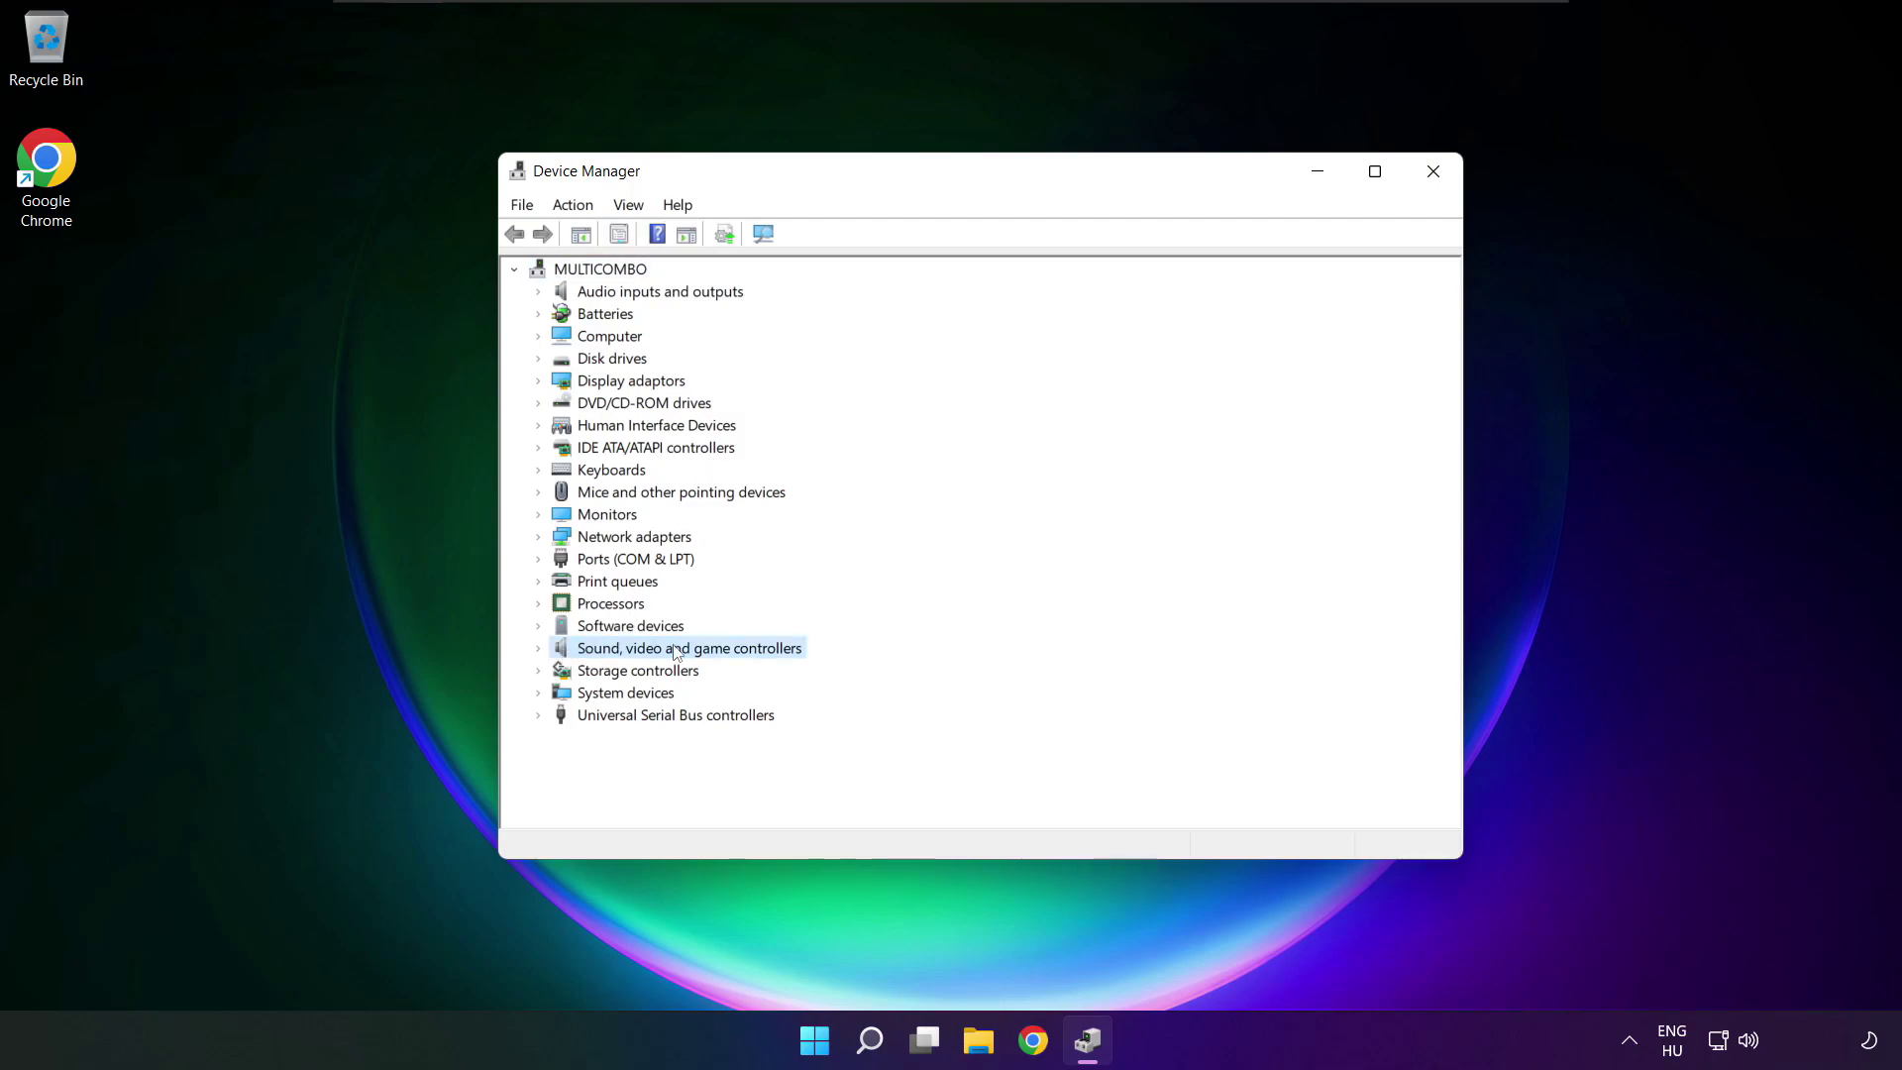
{"action": "left_click", "coordinate": [538, 650]}
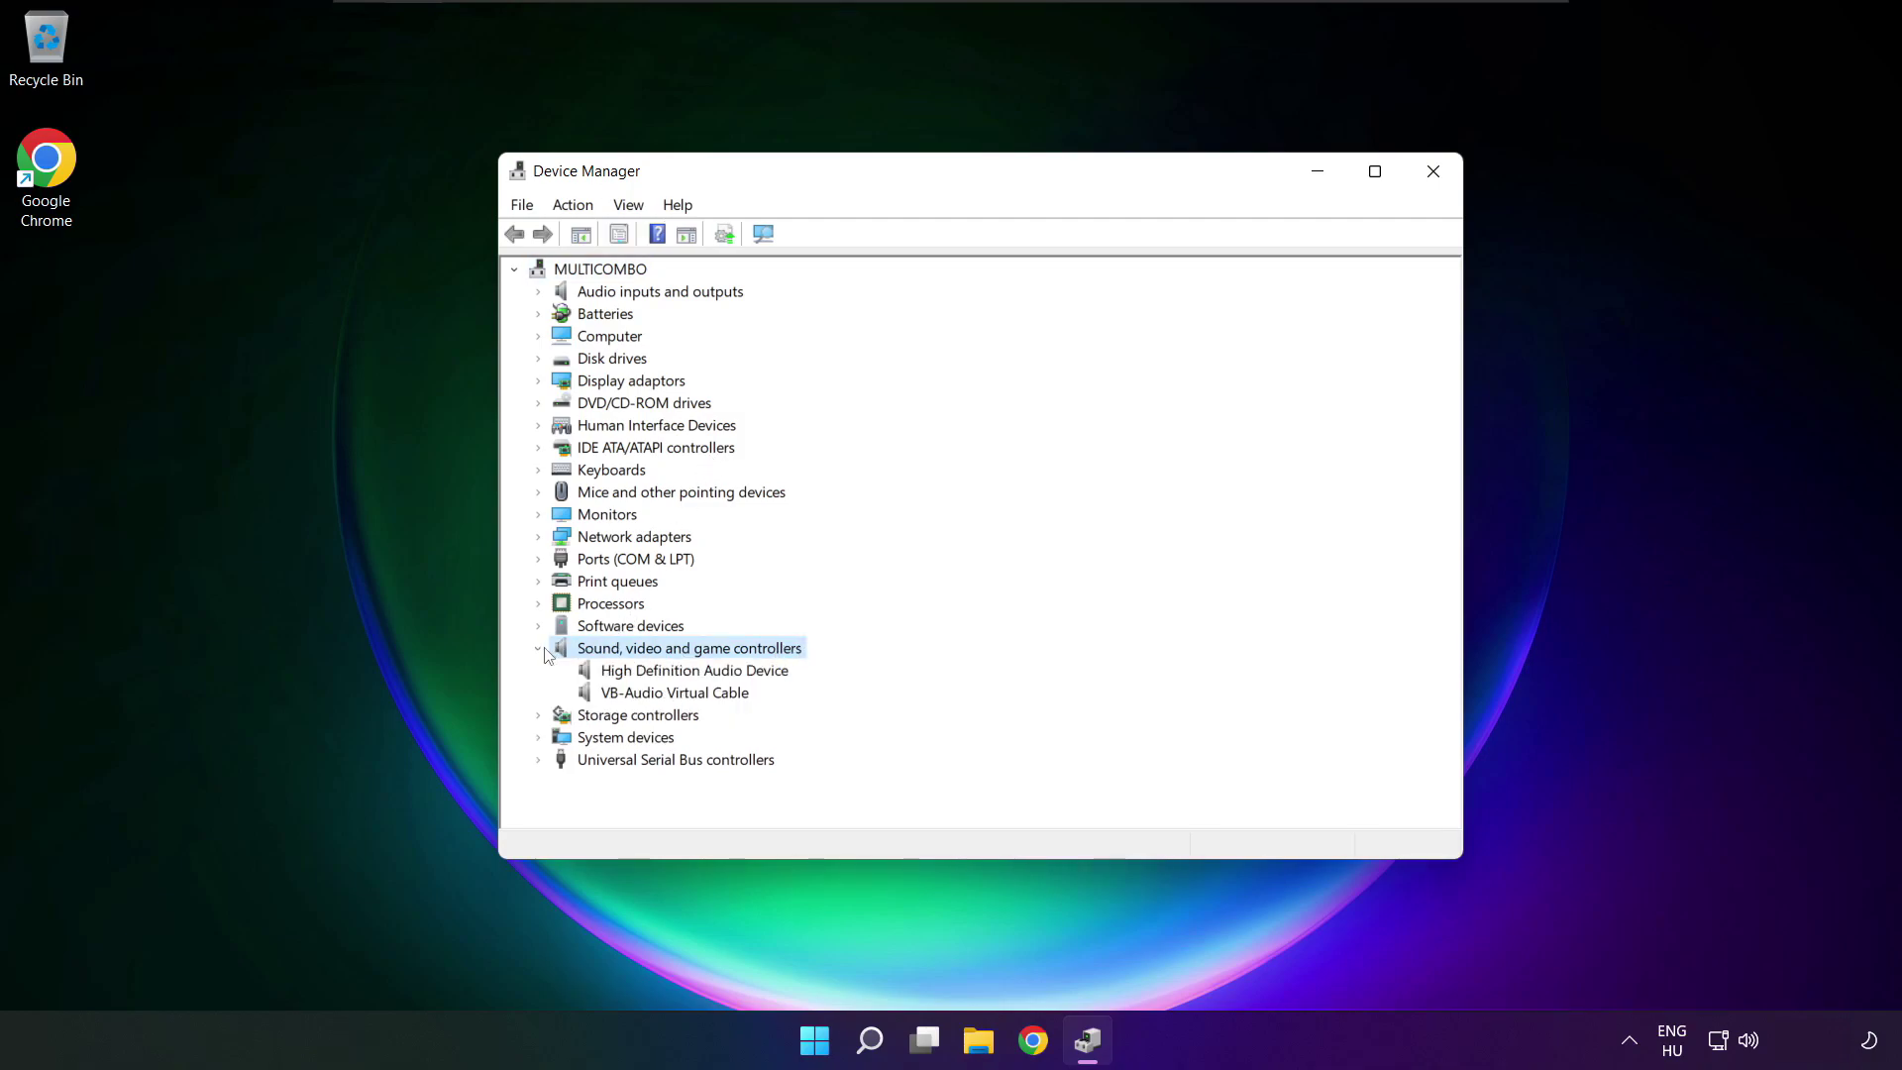
{"action": "left_click", "coordinate": [614, 673]}
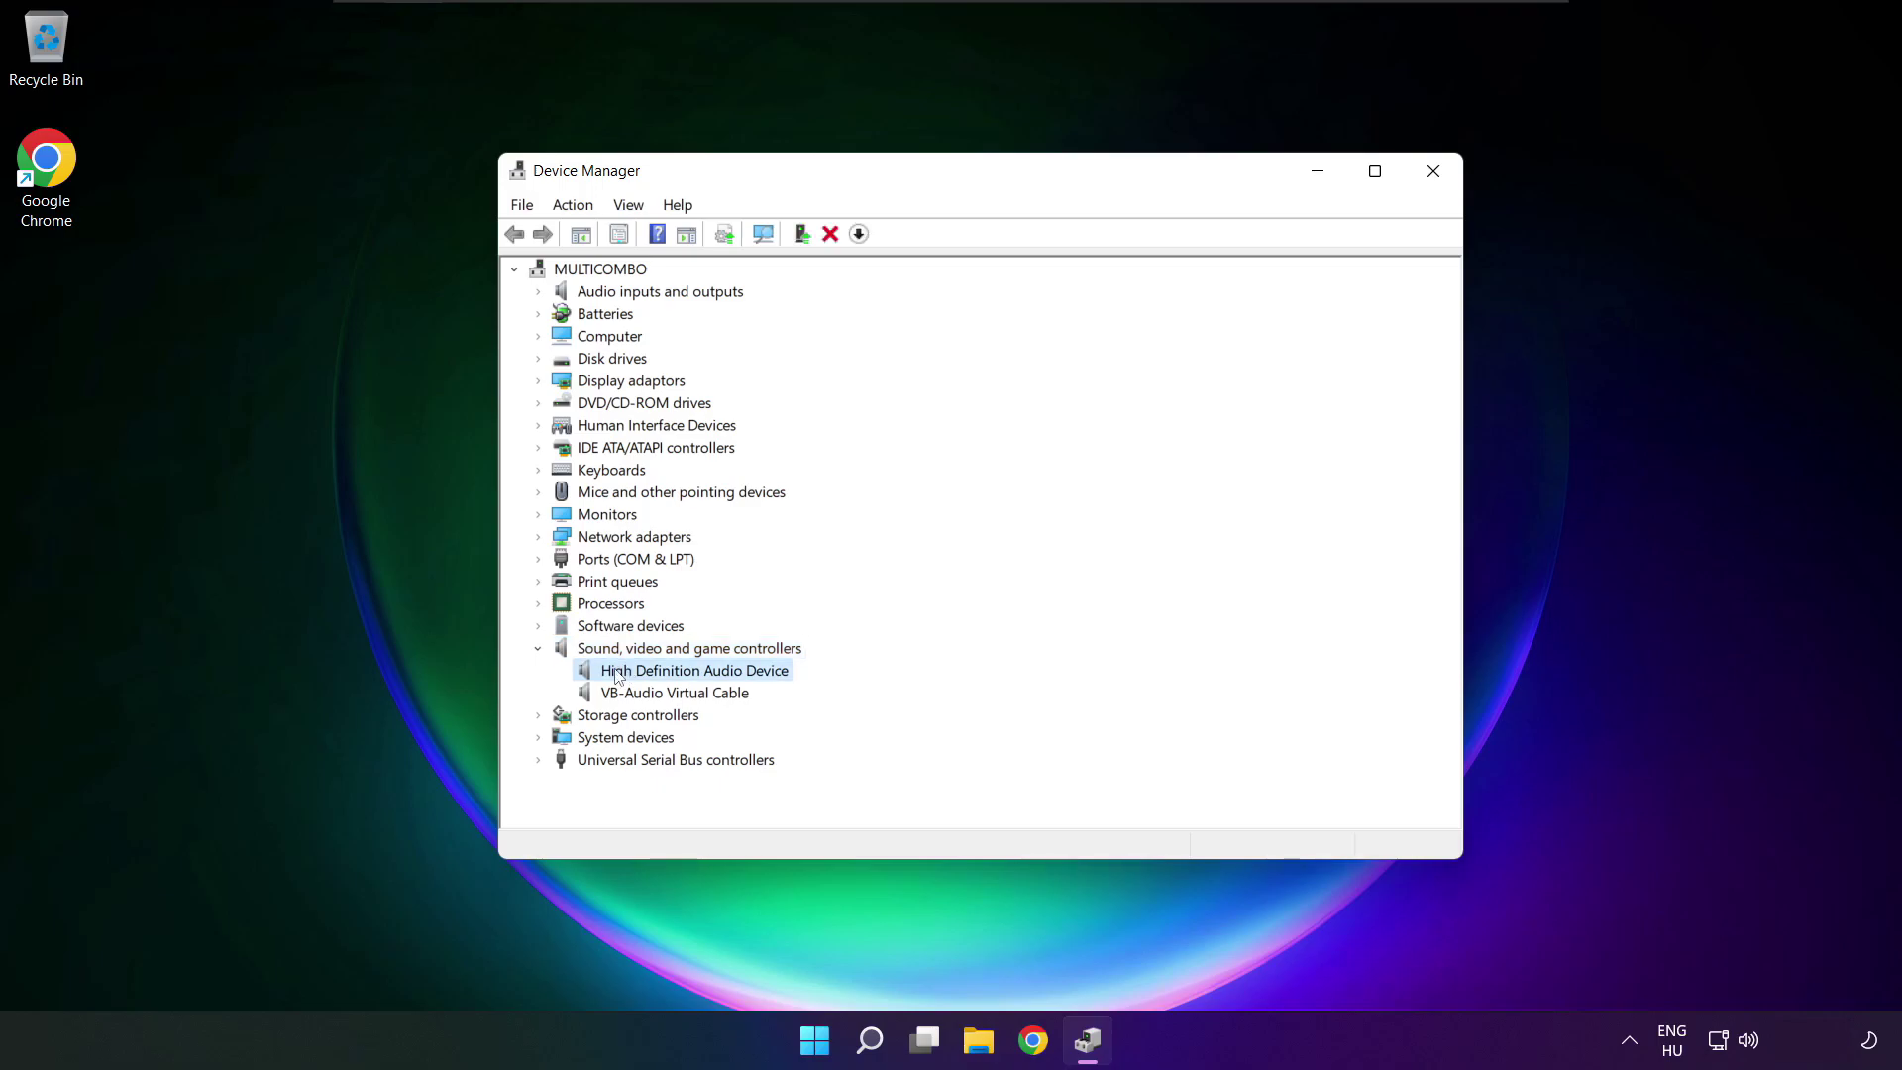
{"action": "right_click", "coordinate": [679, 674]}
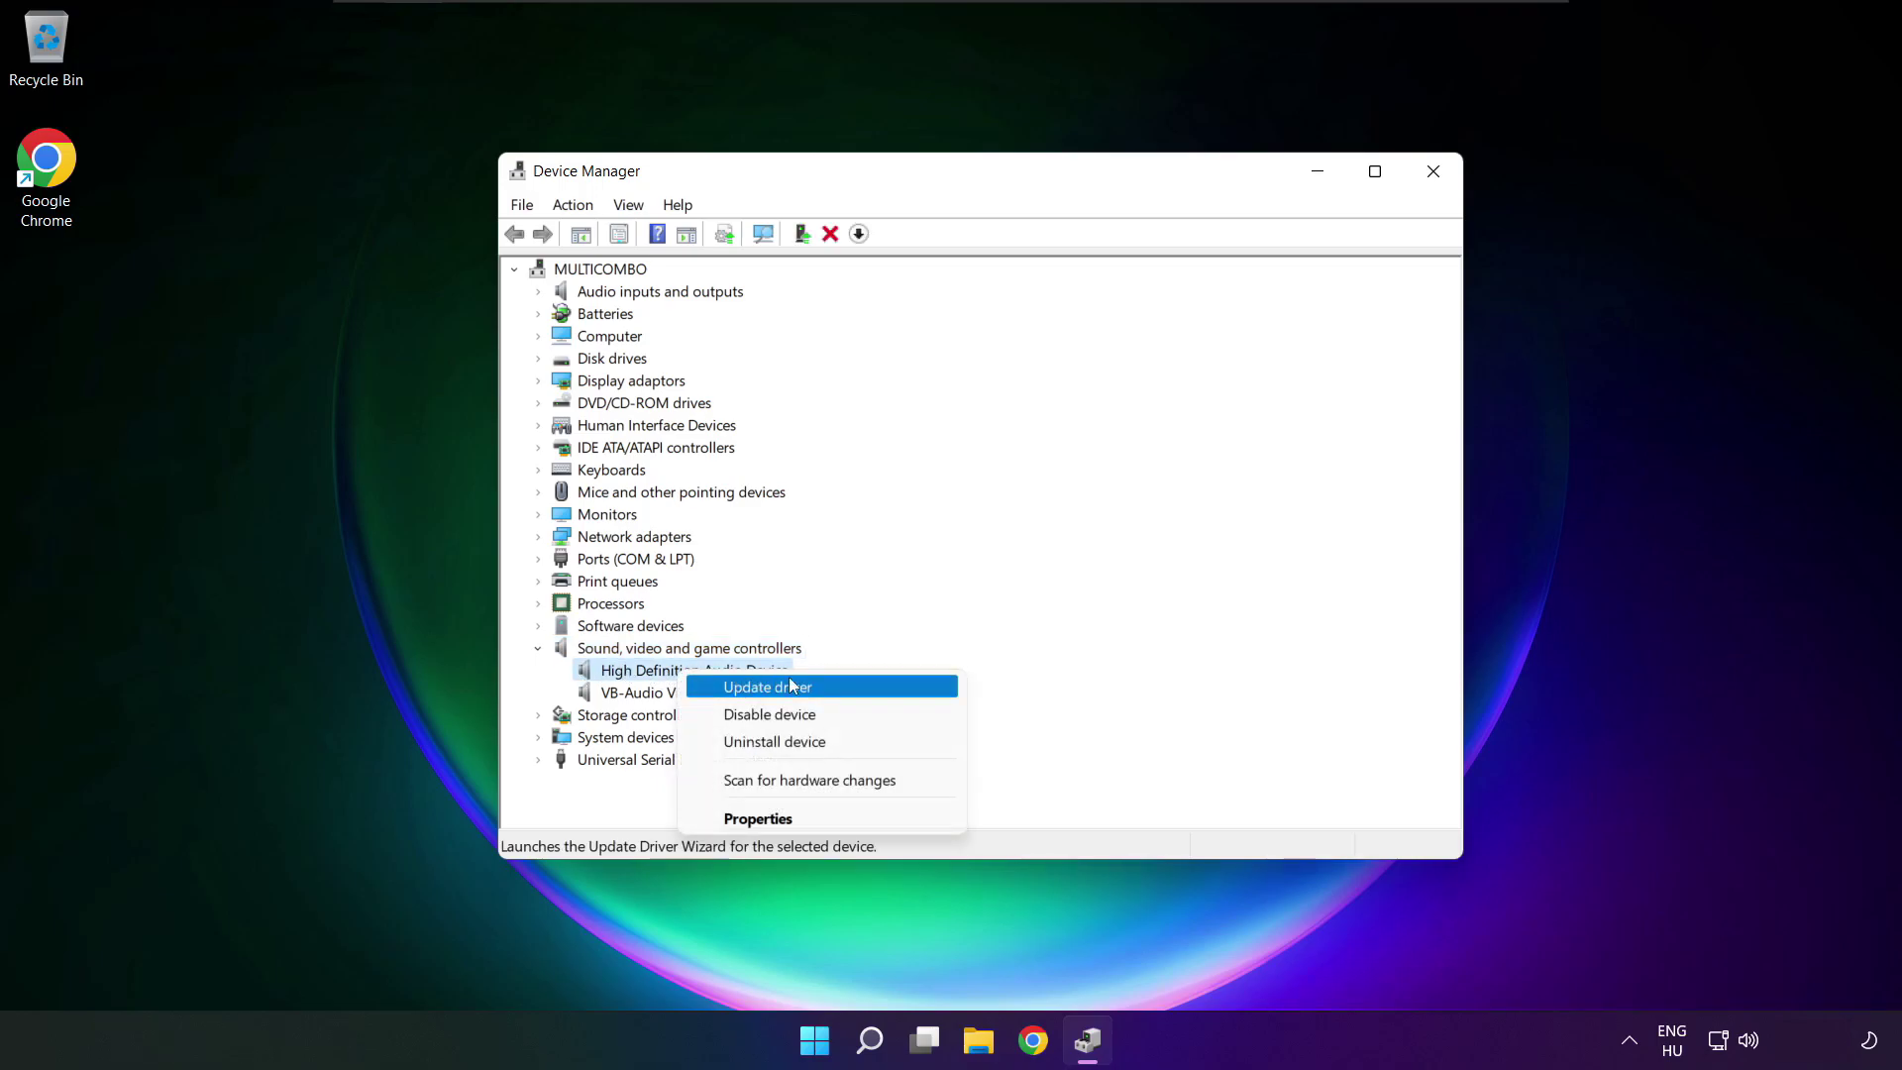
{"action": "left_click", "coordinate": [859, 691]}
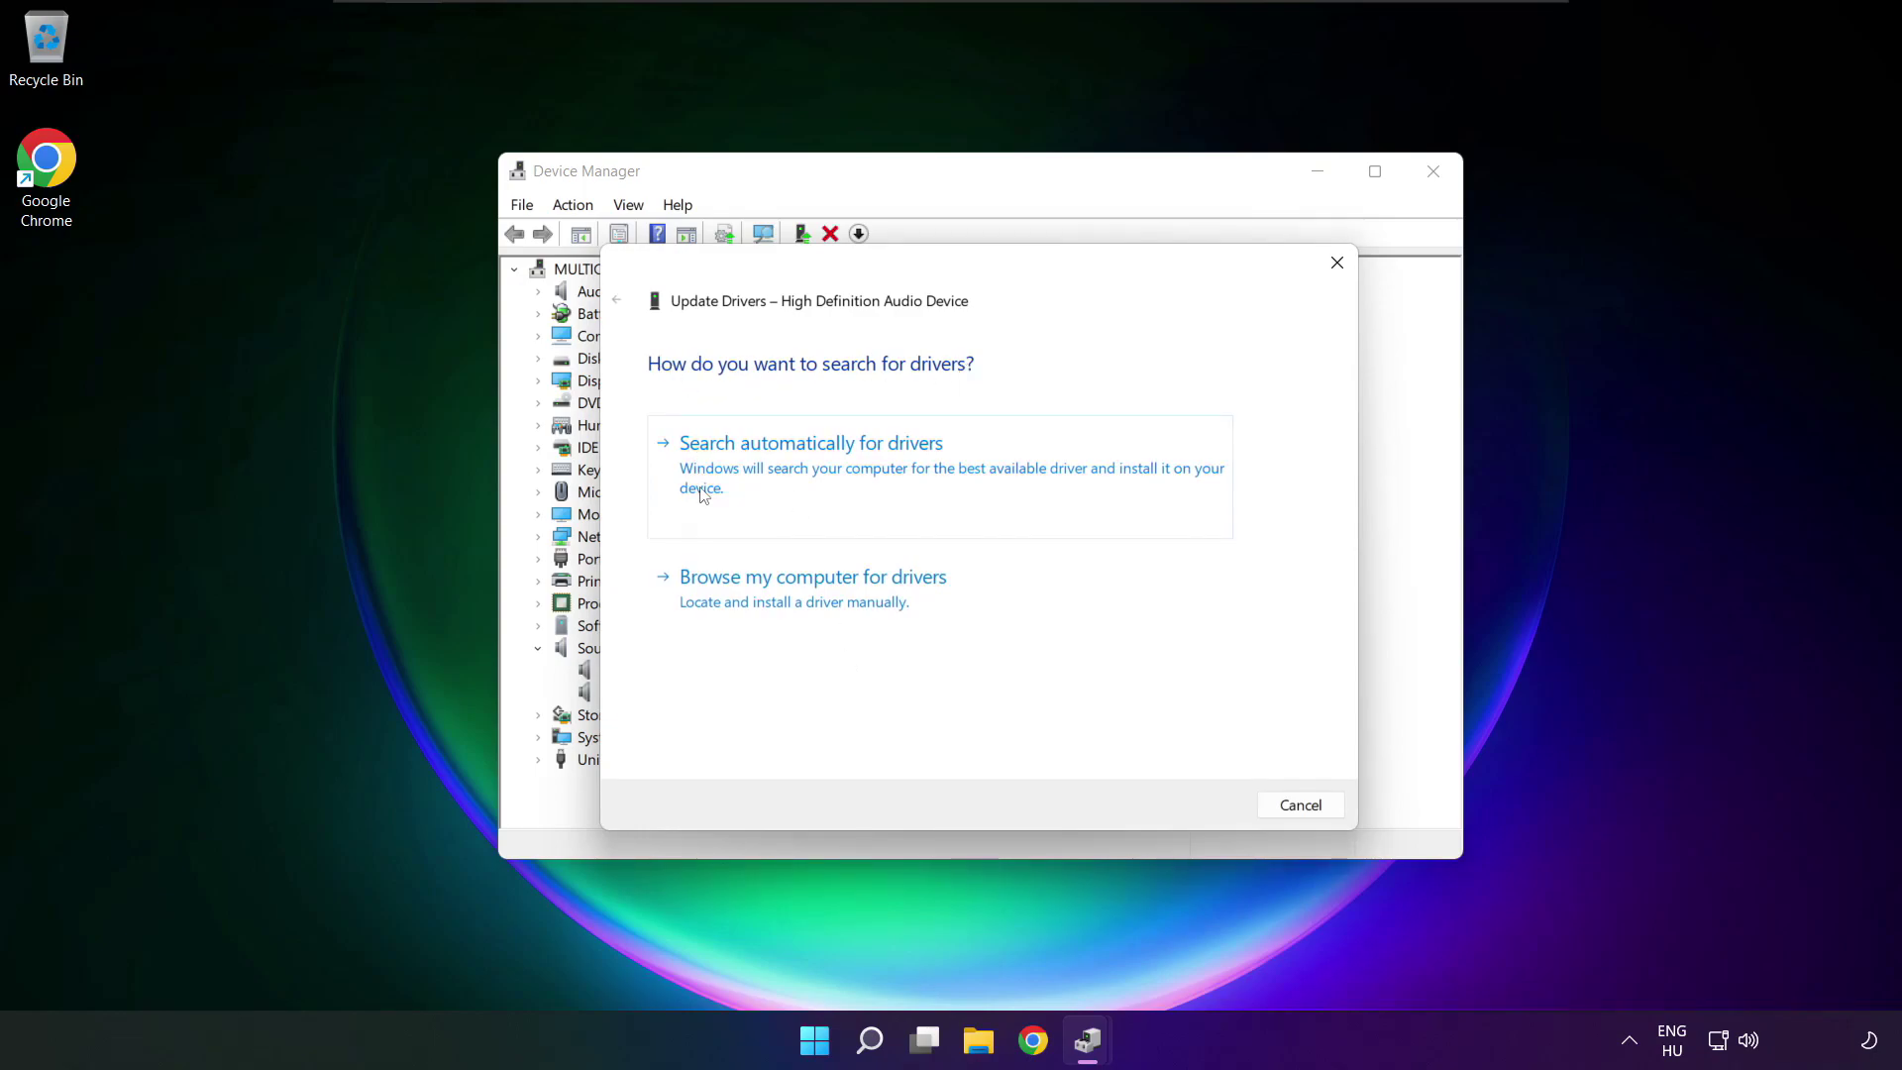
Manually pick the High Definition Audio Device driver, install it despite the warning, and close.
{"action": "left_click", "coordinate": [857, 601]}
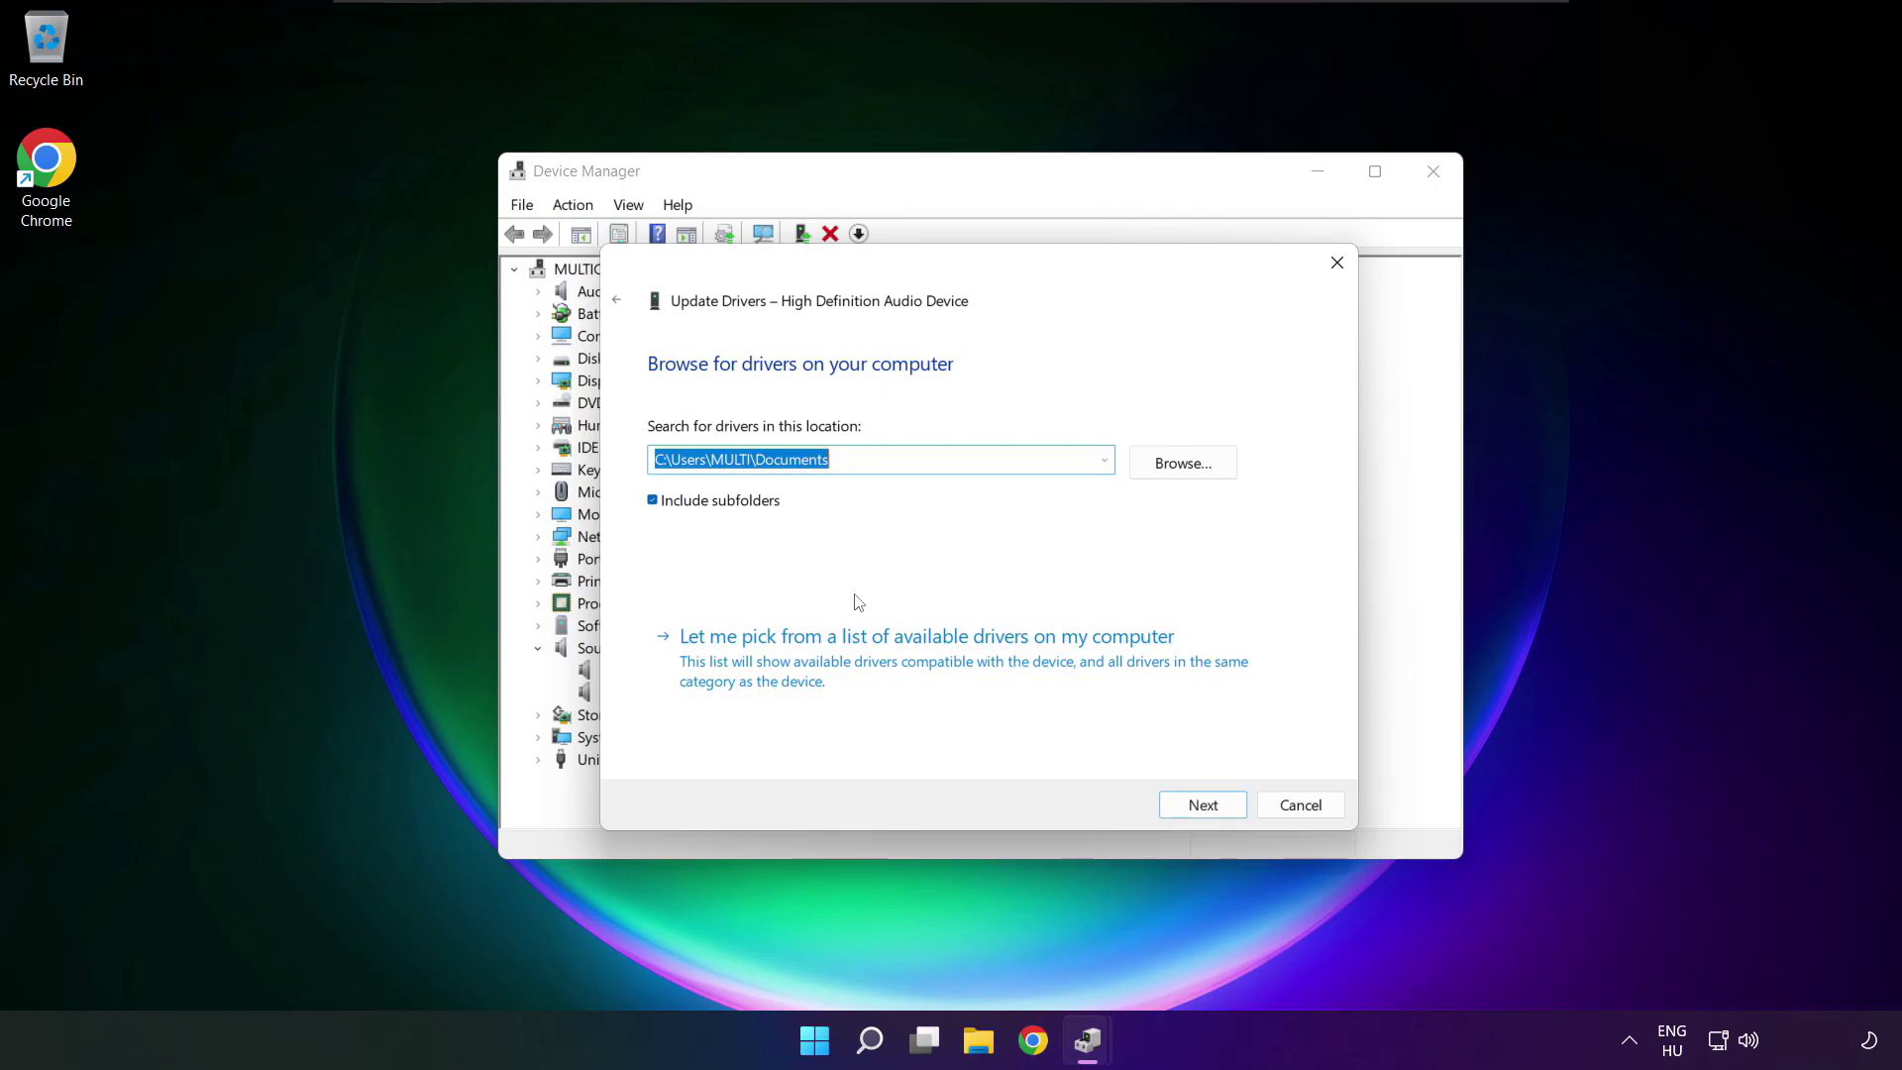
{"action": "left_click", "coordinate": [935, 675]}
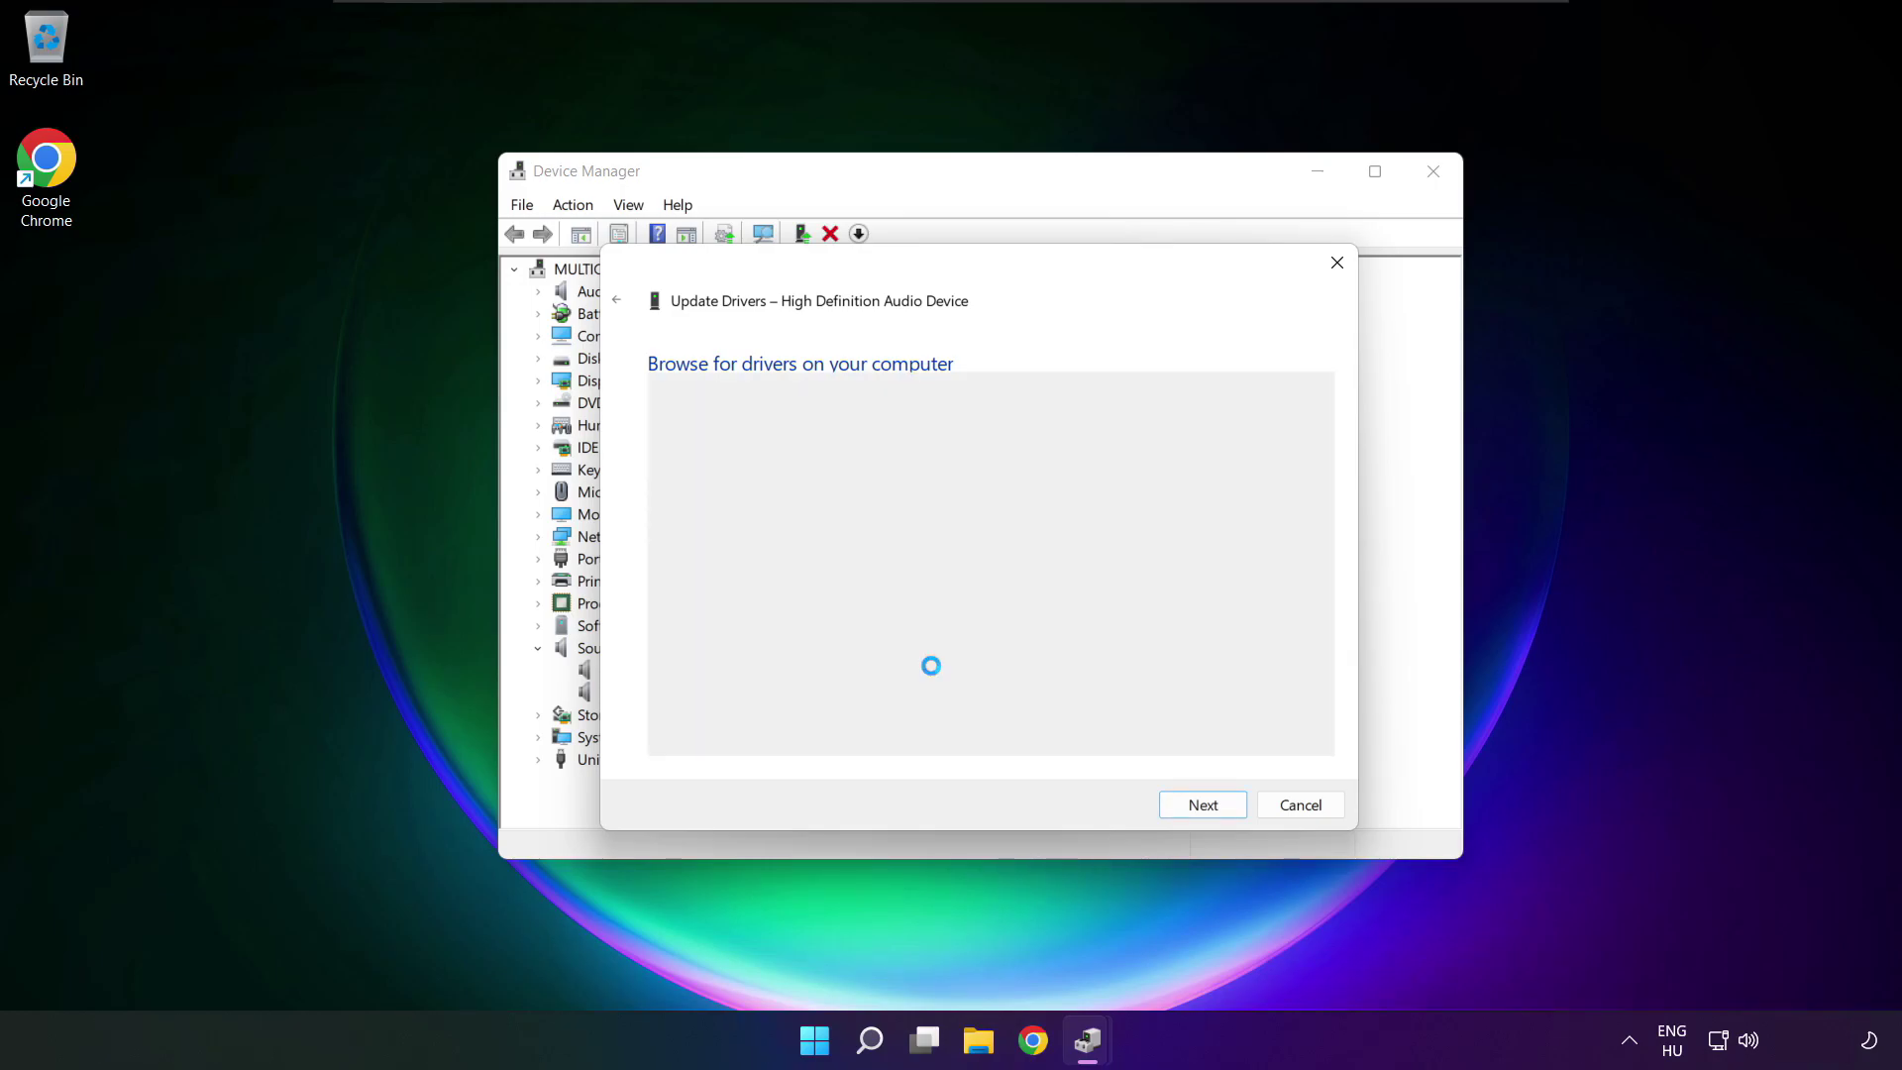
{"action": "left_click", "coordinate": [743, 583]}
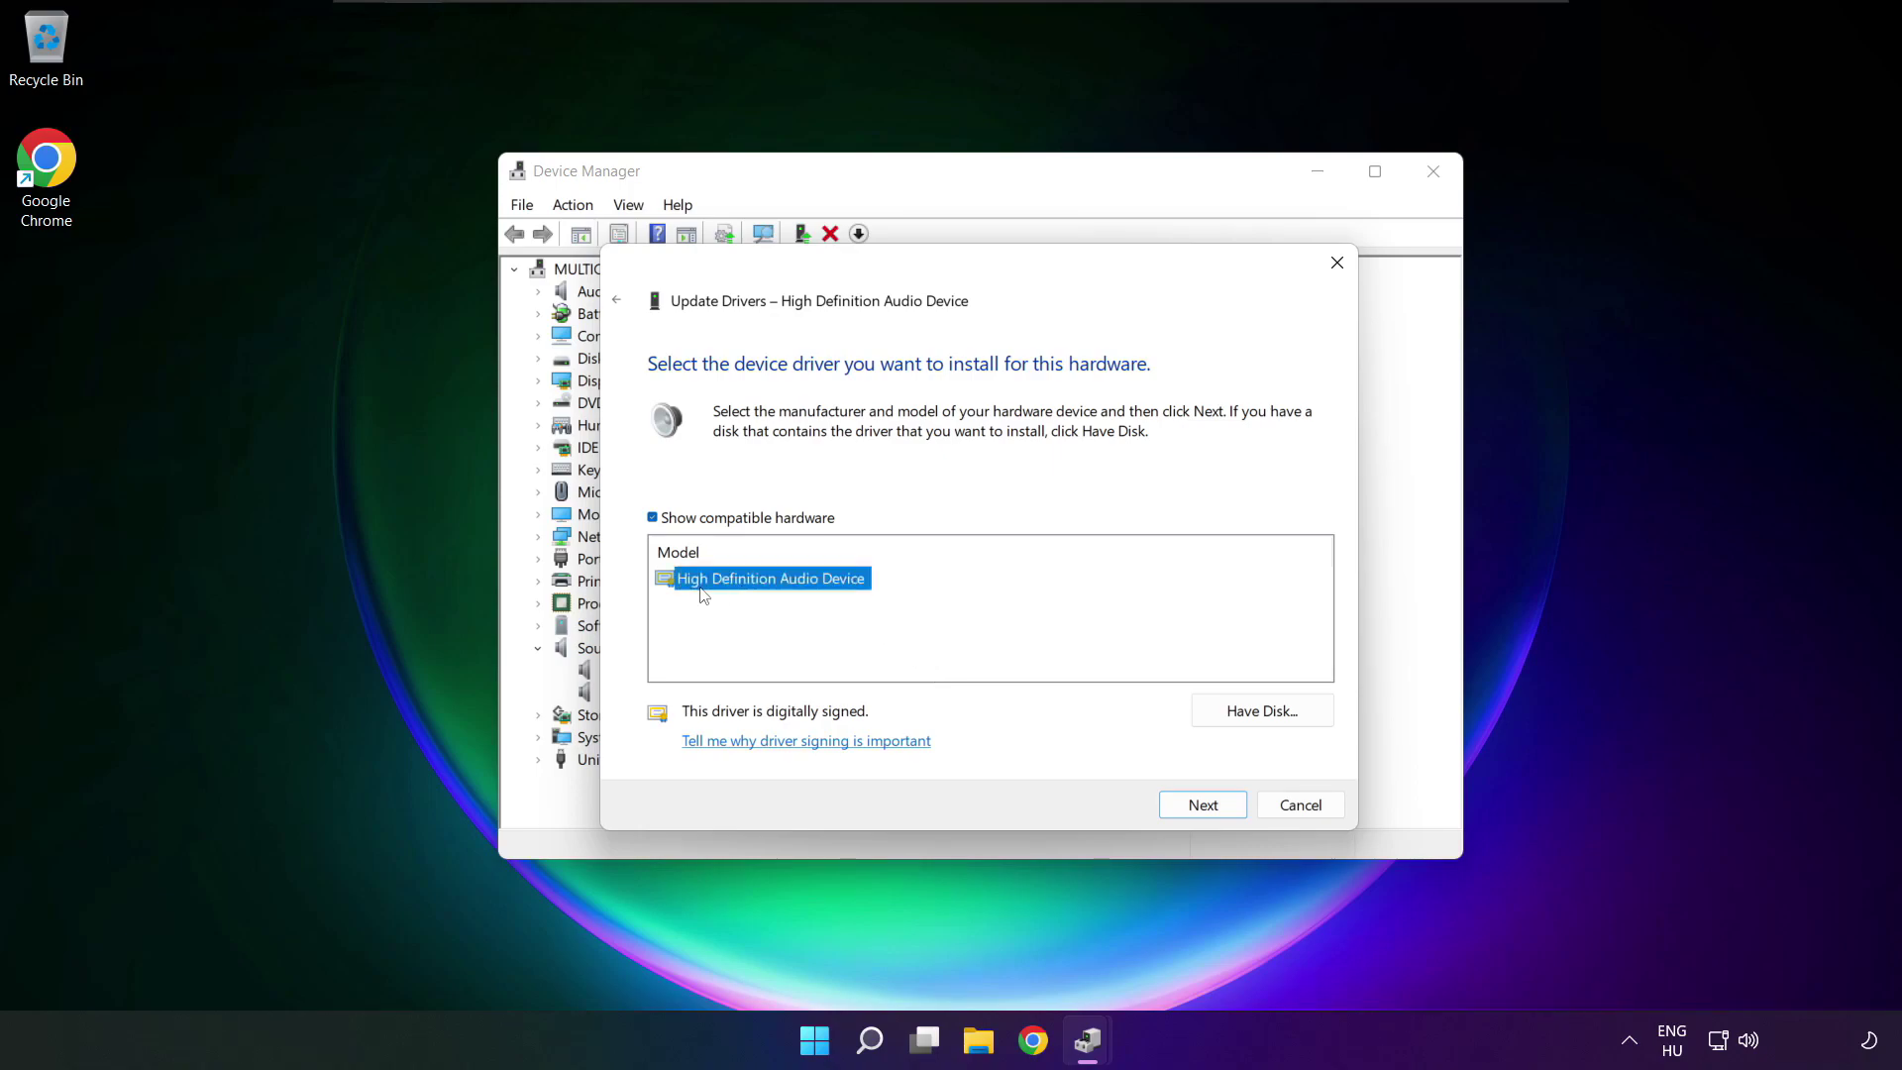
{"action": "left_click", "coordinate": [1202, 804]}
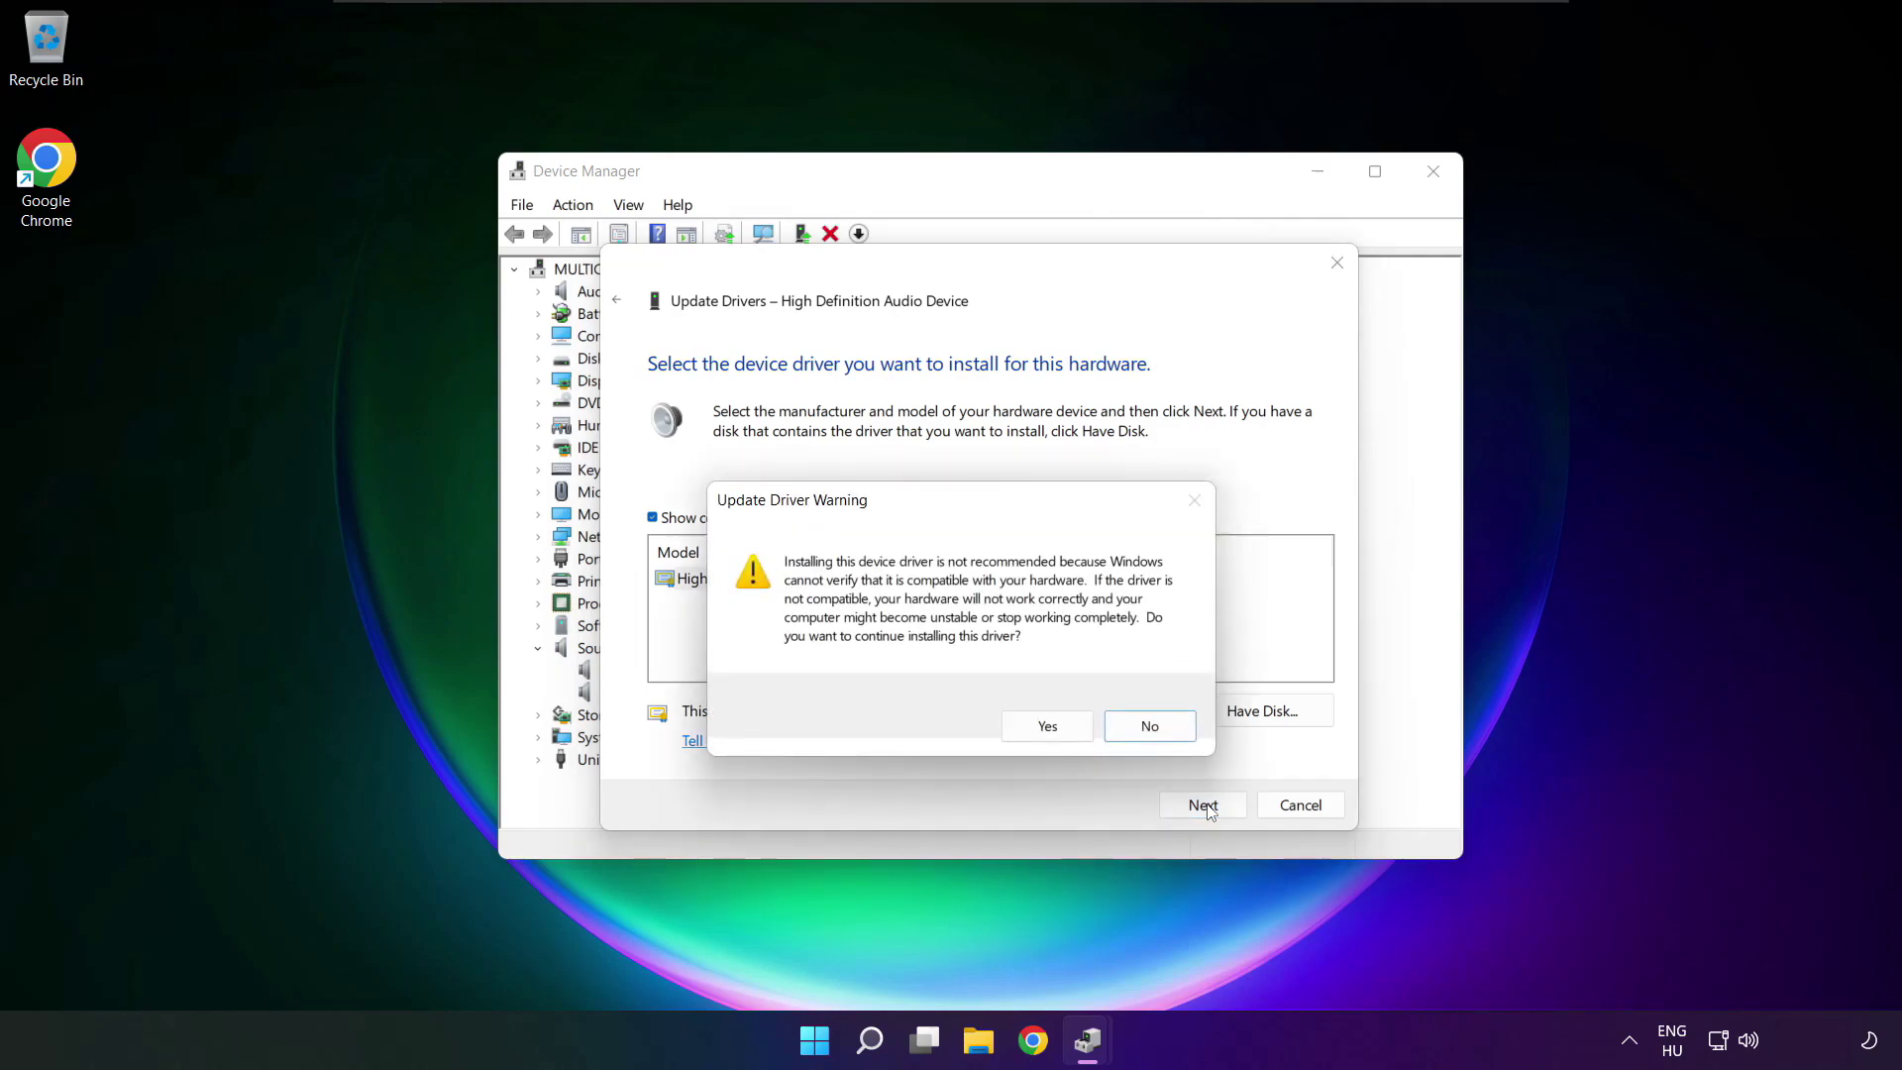
{"action": "left_click", "coordinate": [1048, 726]}
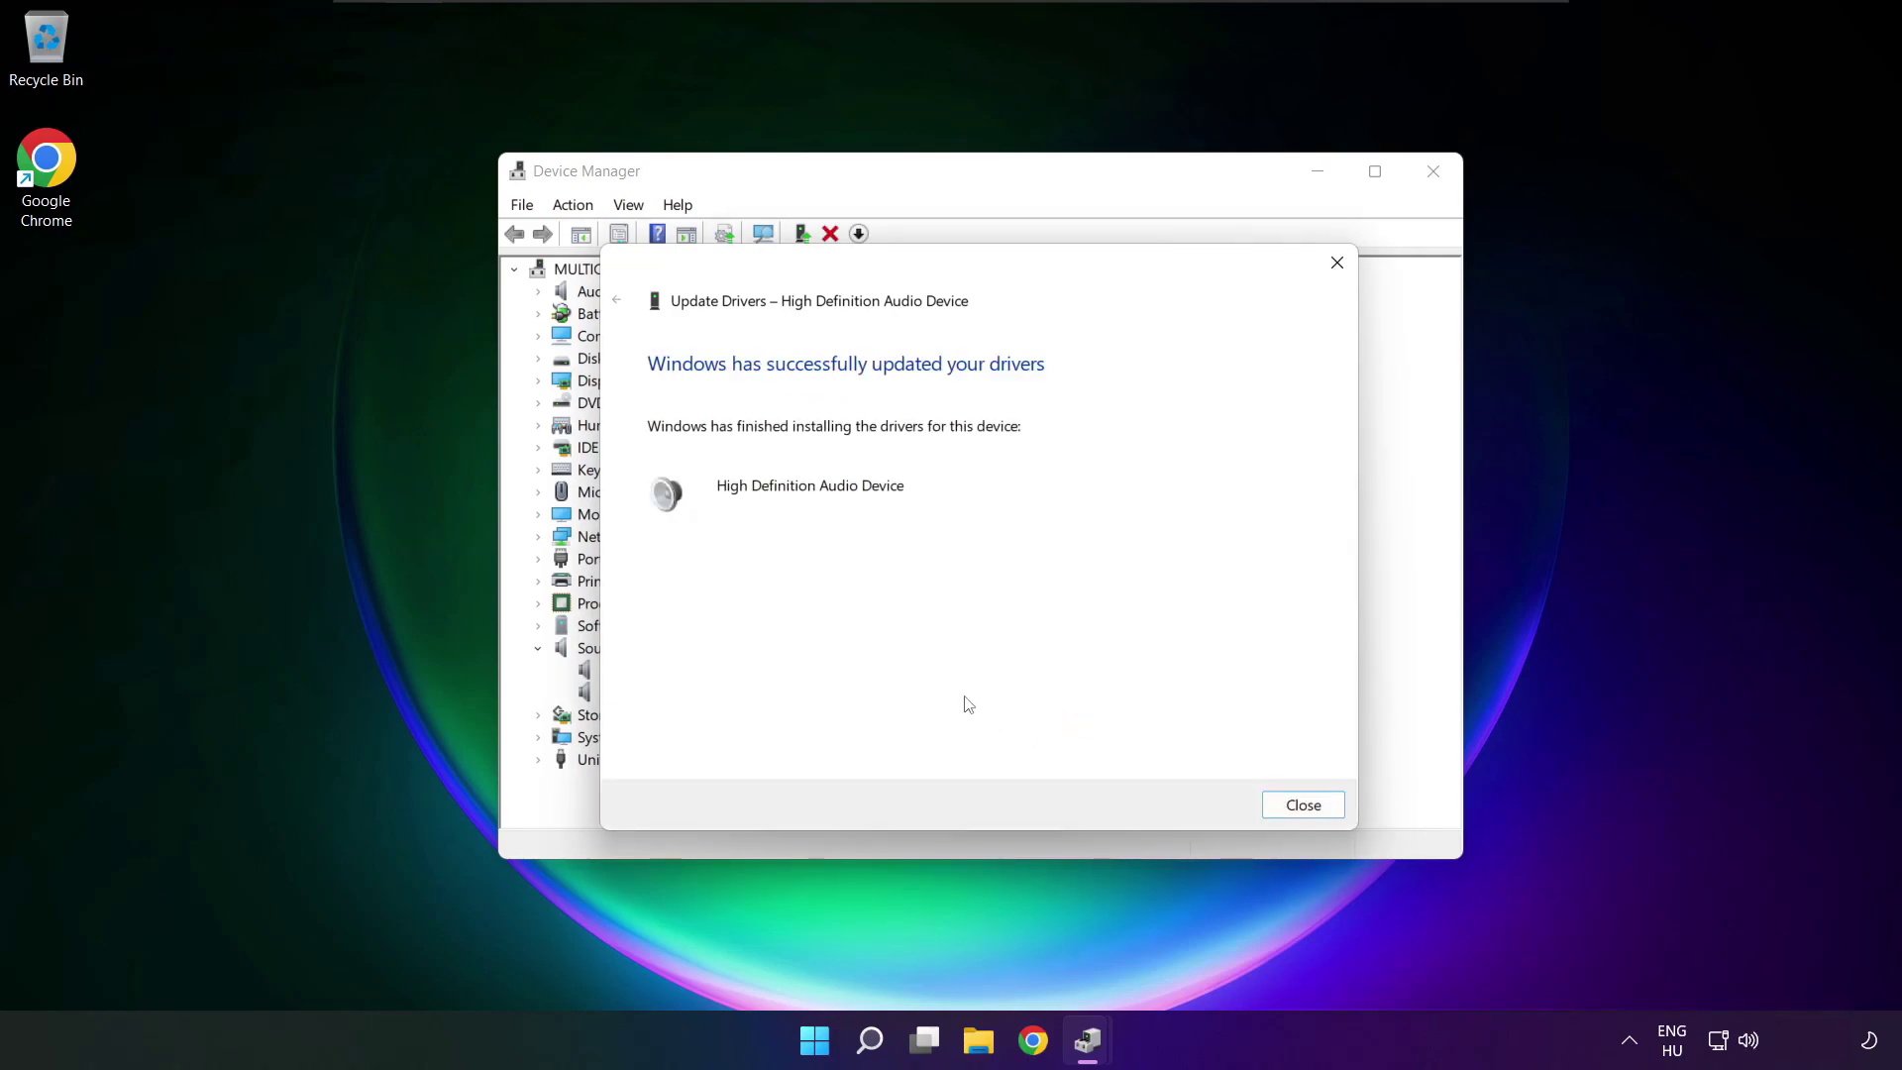
{"action": "left_click", "coordinate": [1303, 806]}
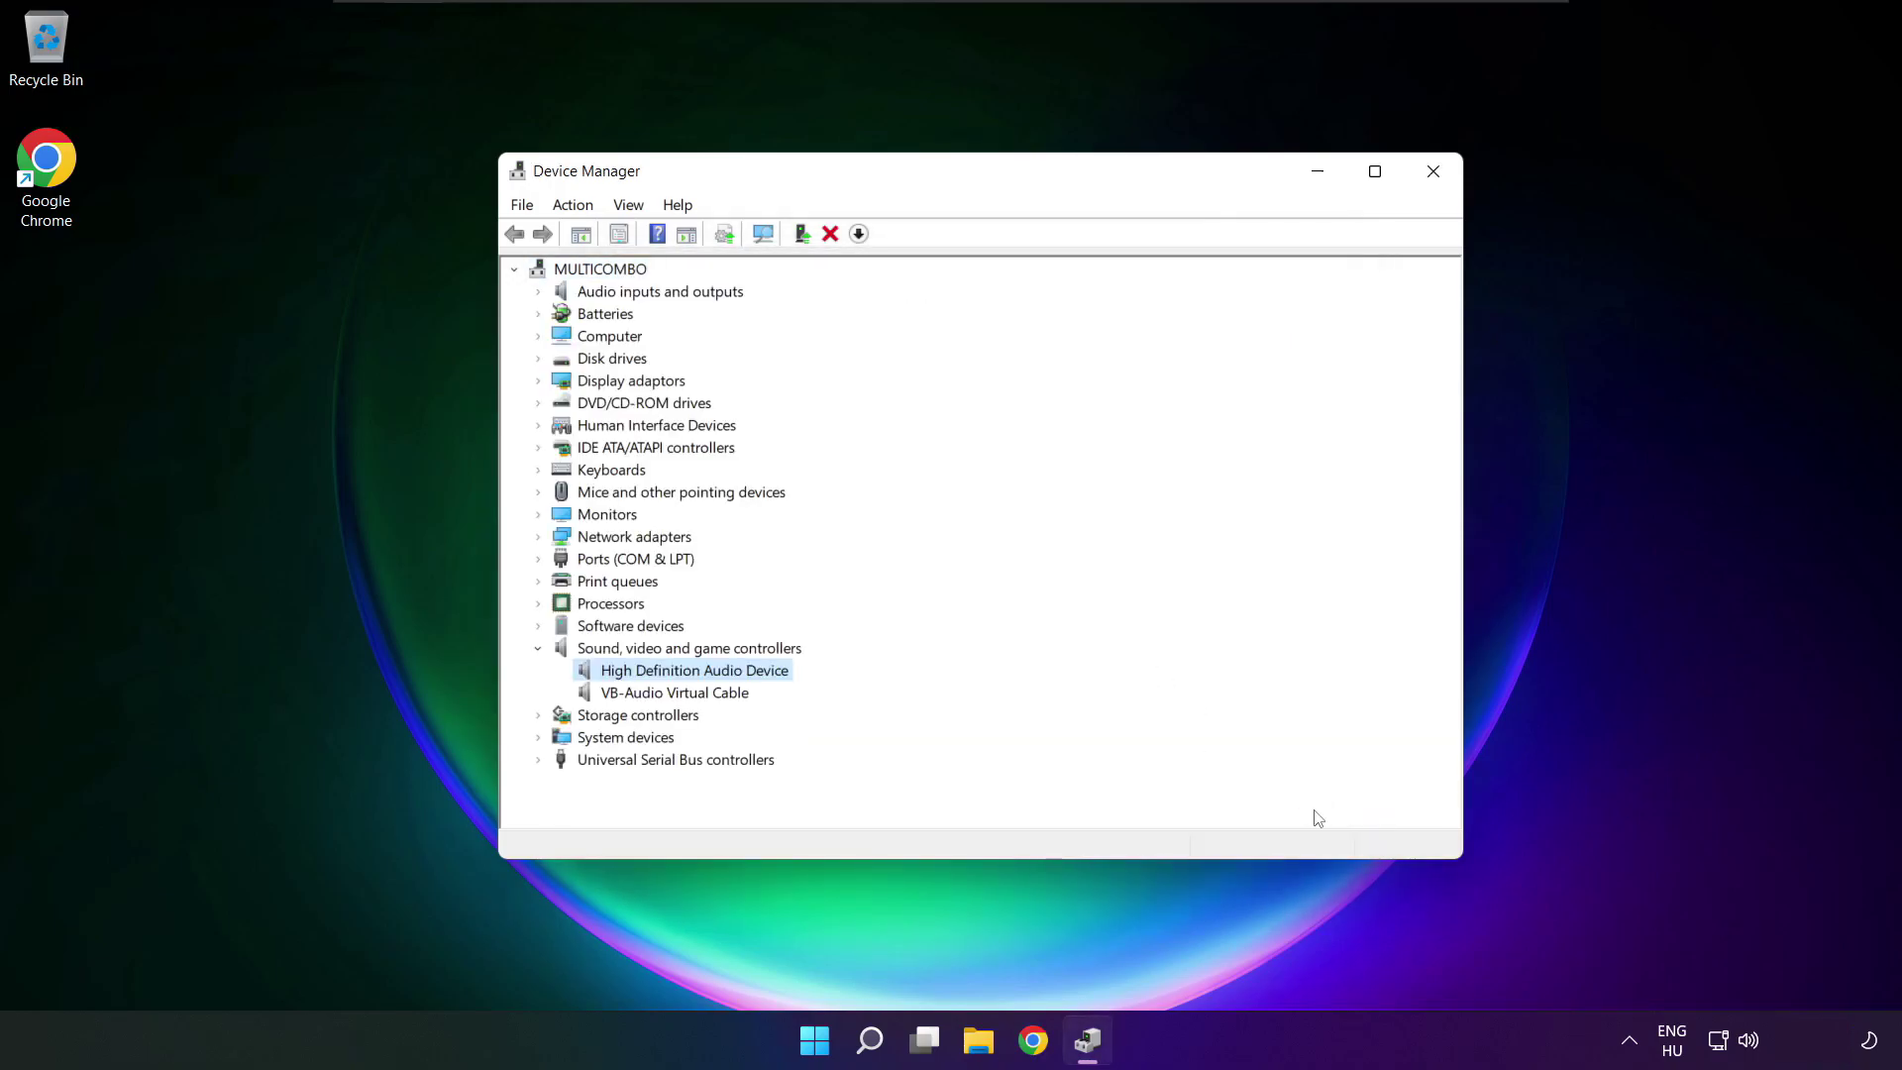
Close Device Manager and view the Start menu power options.
{"action": "left_click", "coordinate": [1433, 174]}
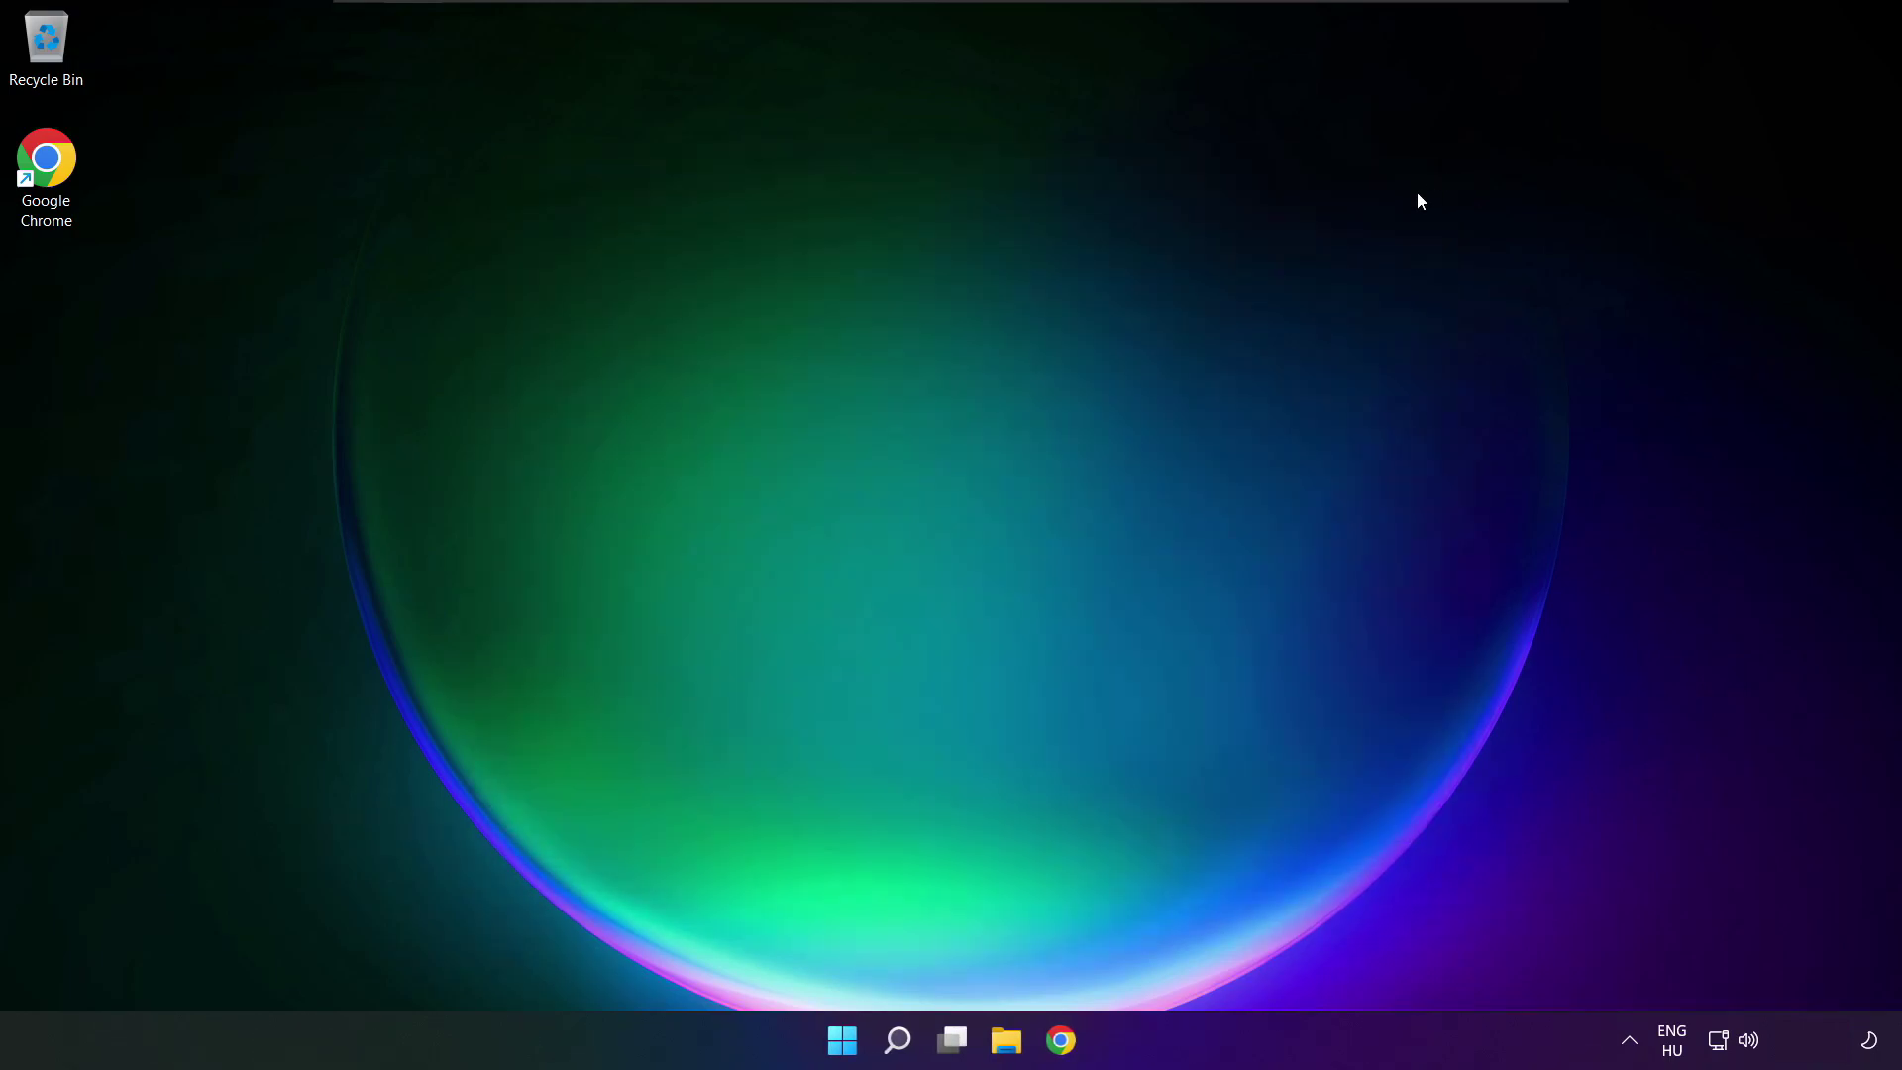
{"action": "left_click", "coordinate": [842, 1039]}
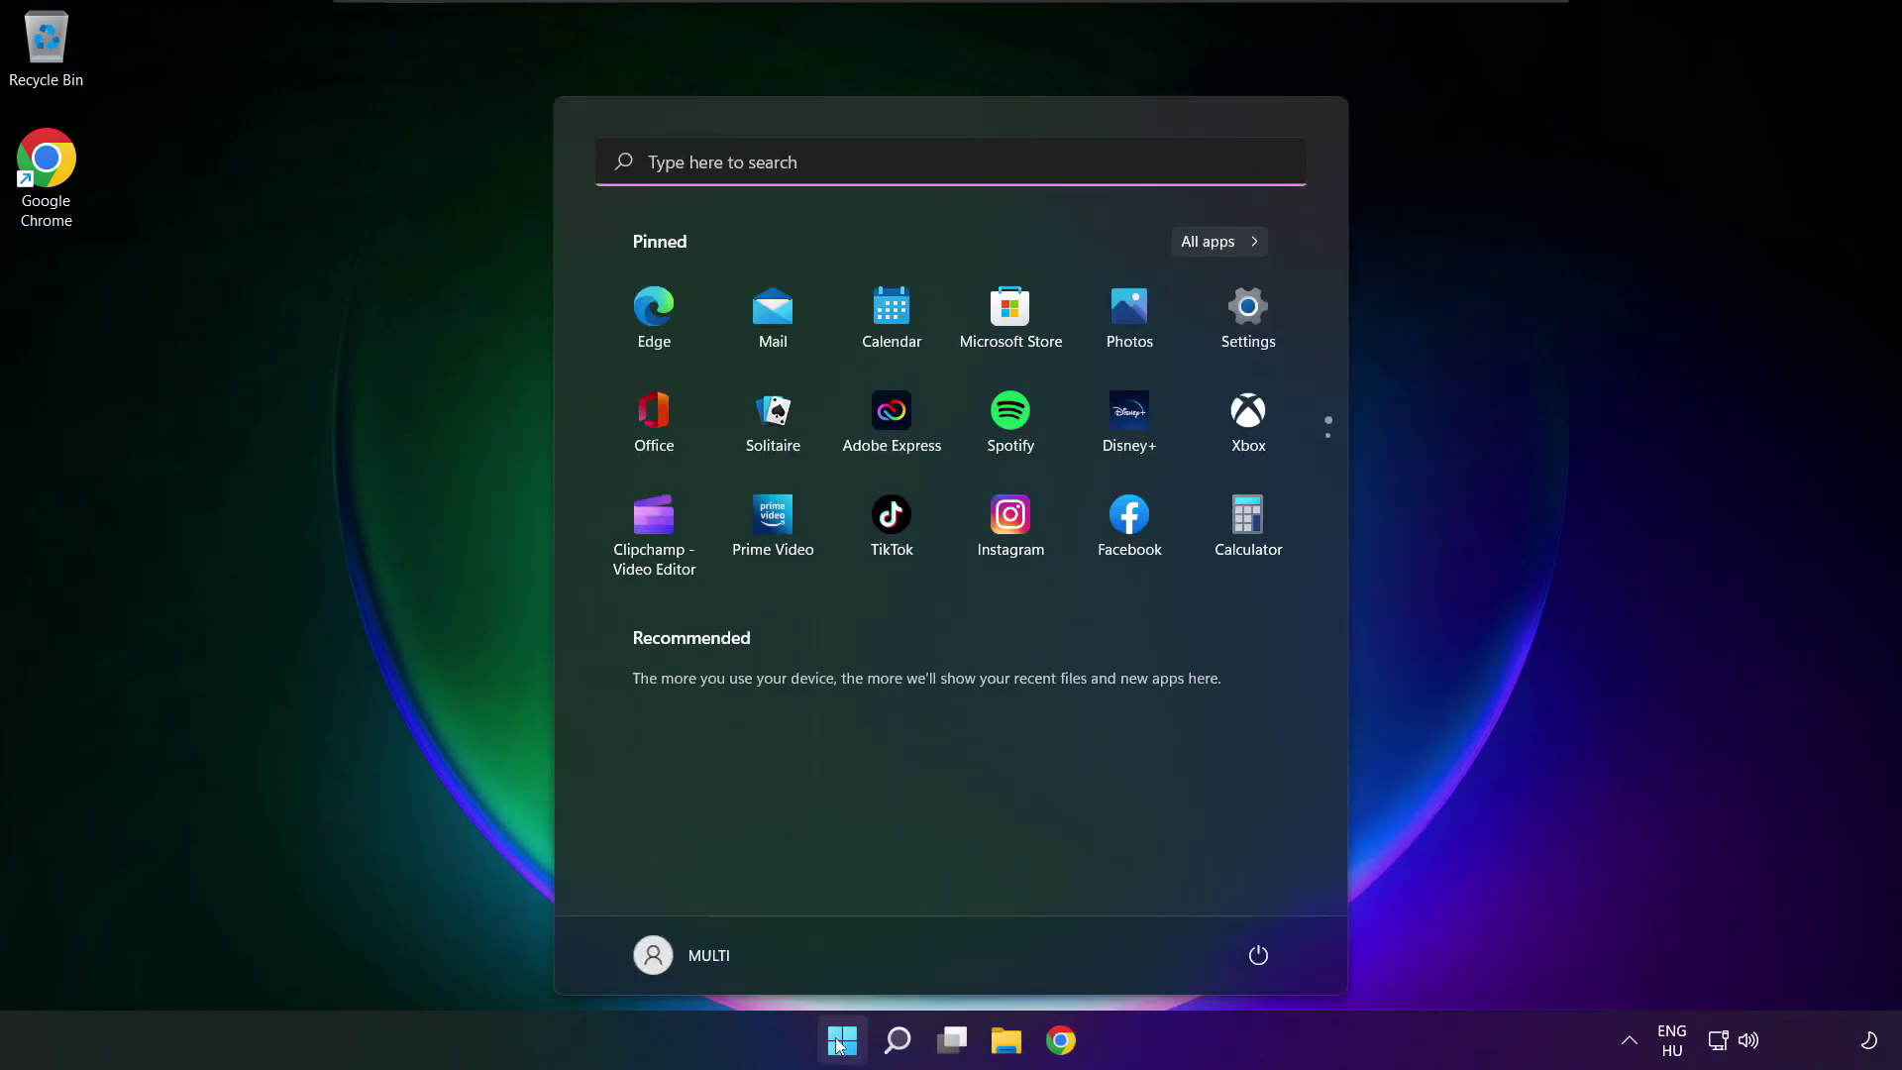
{"action": "left_click", "coordinate": [1260, 952]}
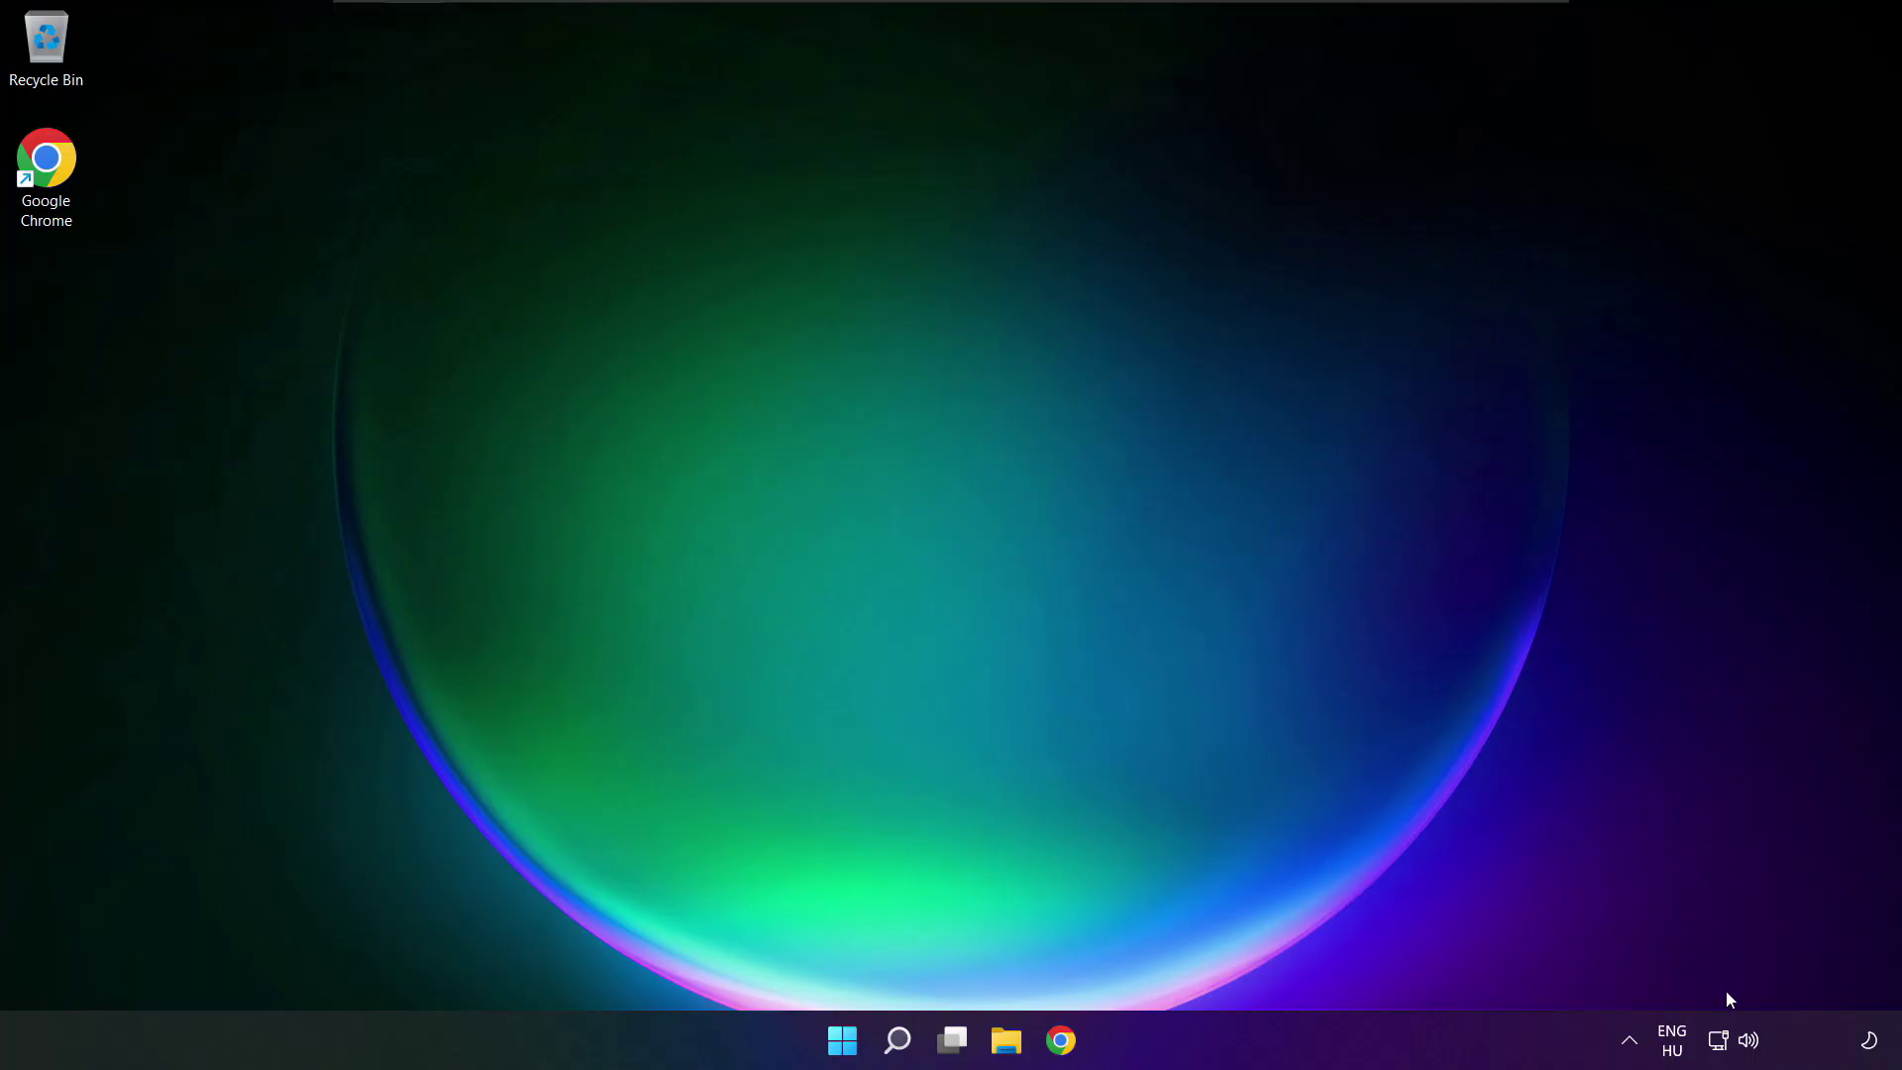
Open Sound settings from the speaker icon and run the Output devices troubleshooter.
{"action": "right_click", "coordinate": [1750, 1043]}
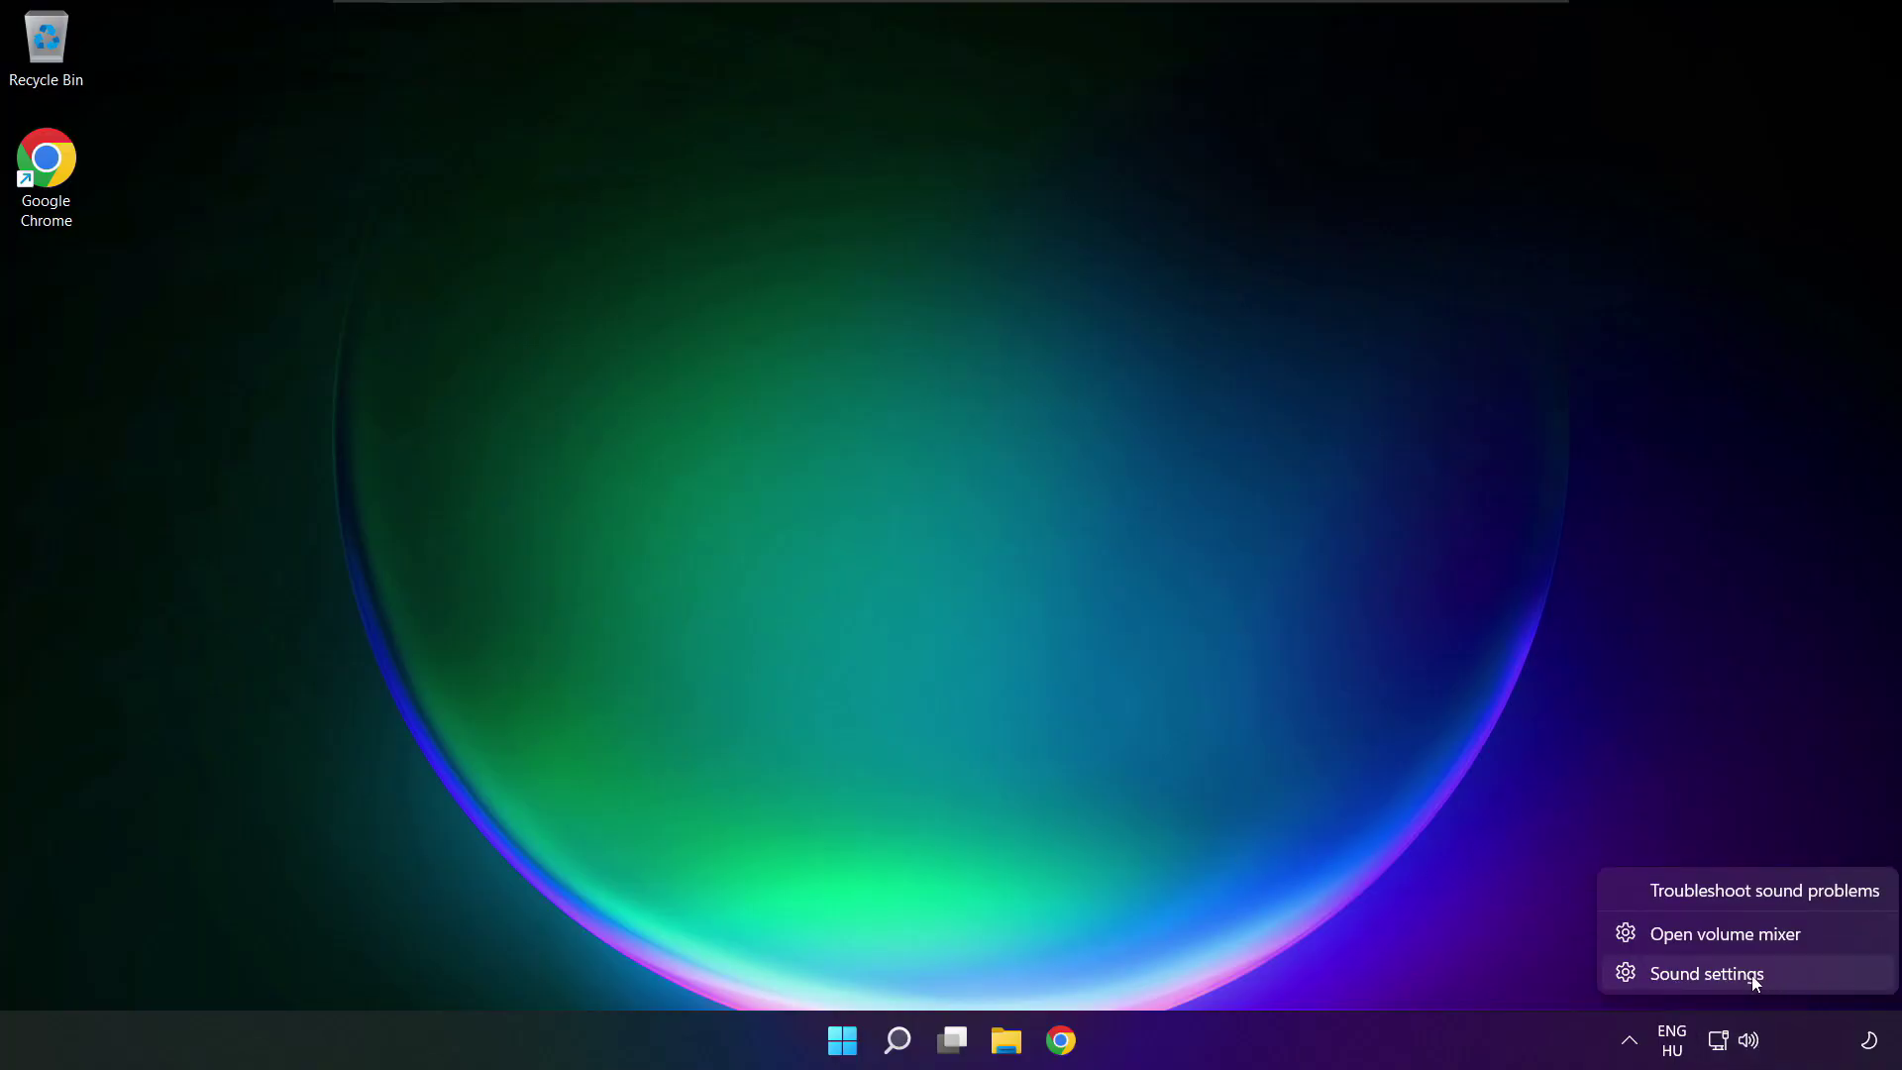
{"action": "left_click", "coordinate": [1777, 975]}
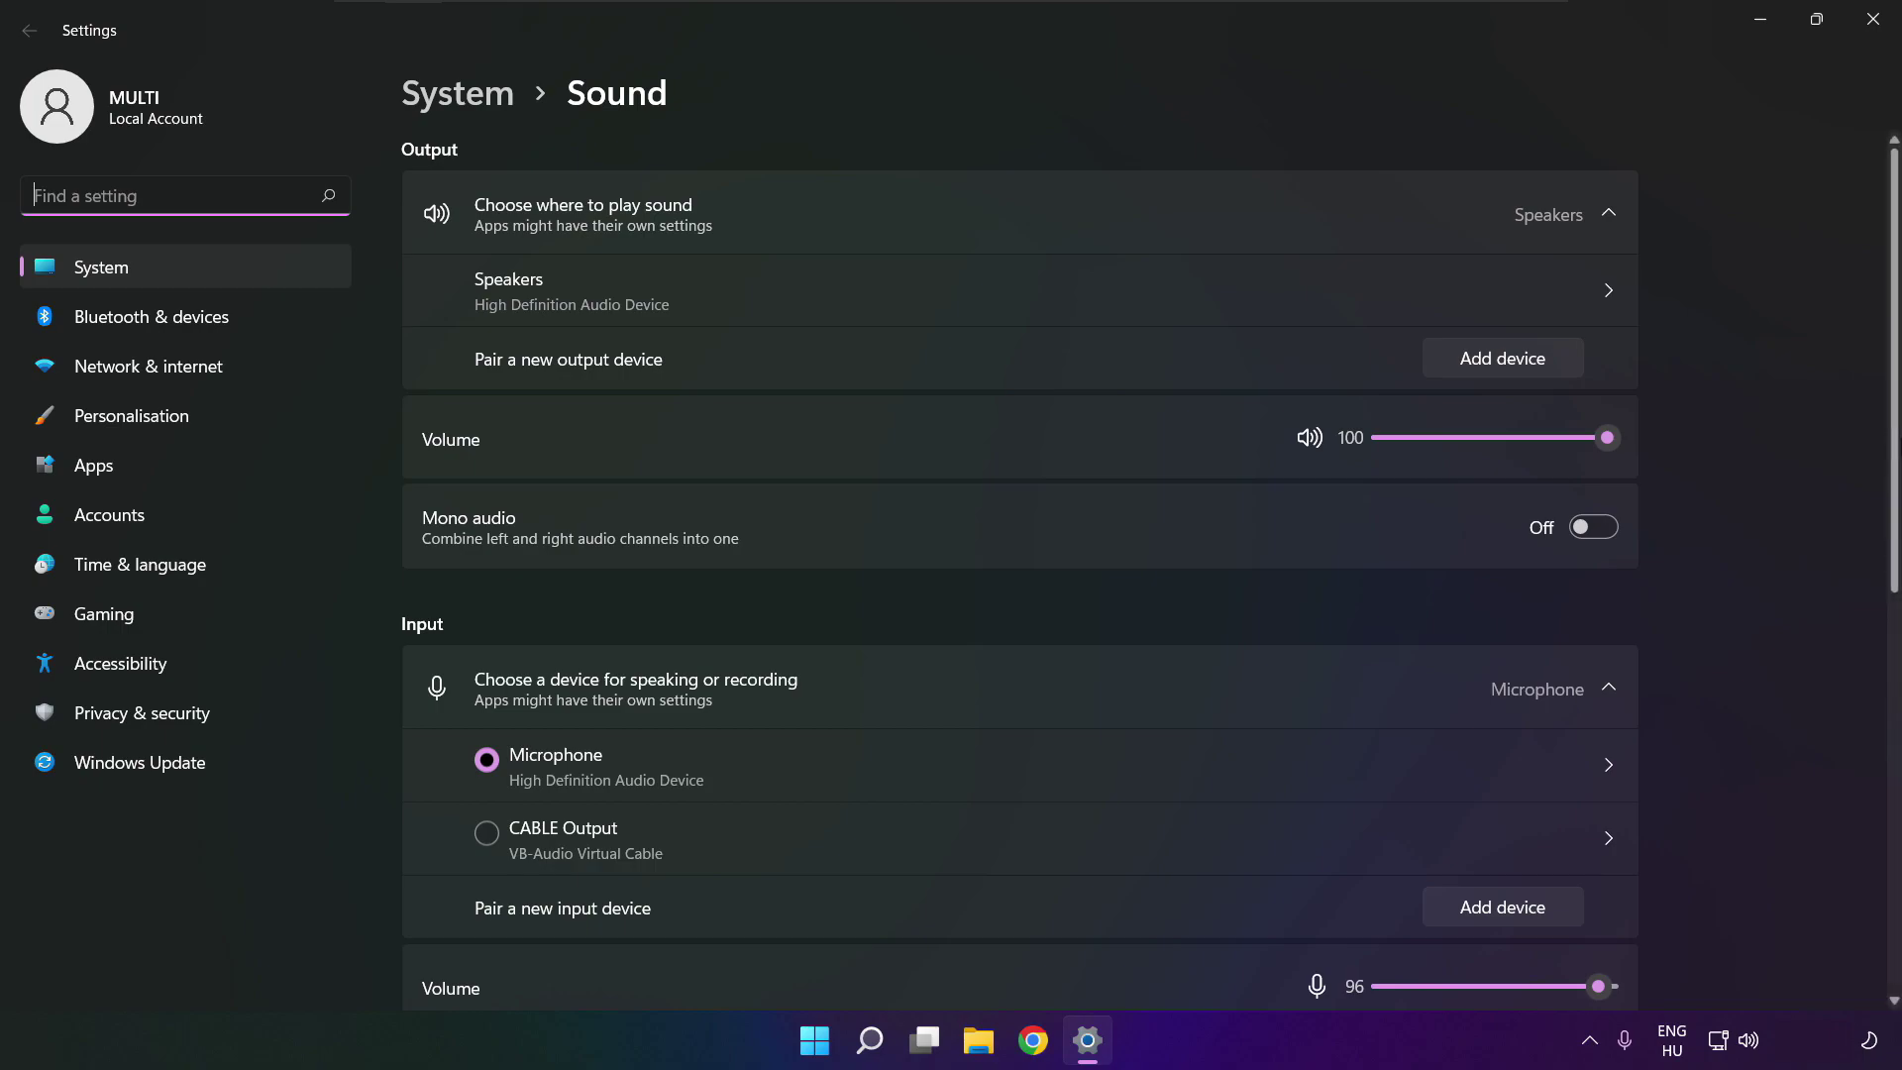
{"action": "scroll", "coordinate": [1895, 454], "scroll_direction": "down", "scroll_amount": 5}
{"action": "scroll", "coordinate": [1895, 454], "scroll_direction": "down", "scroll_amount": 2}
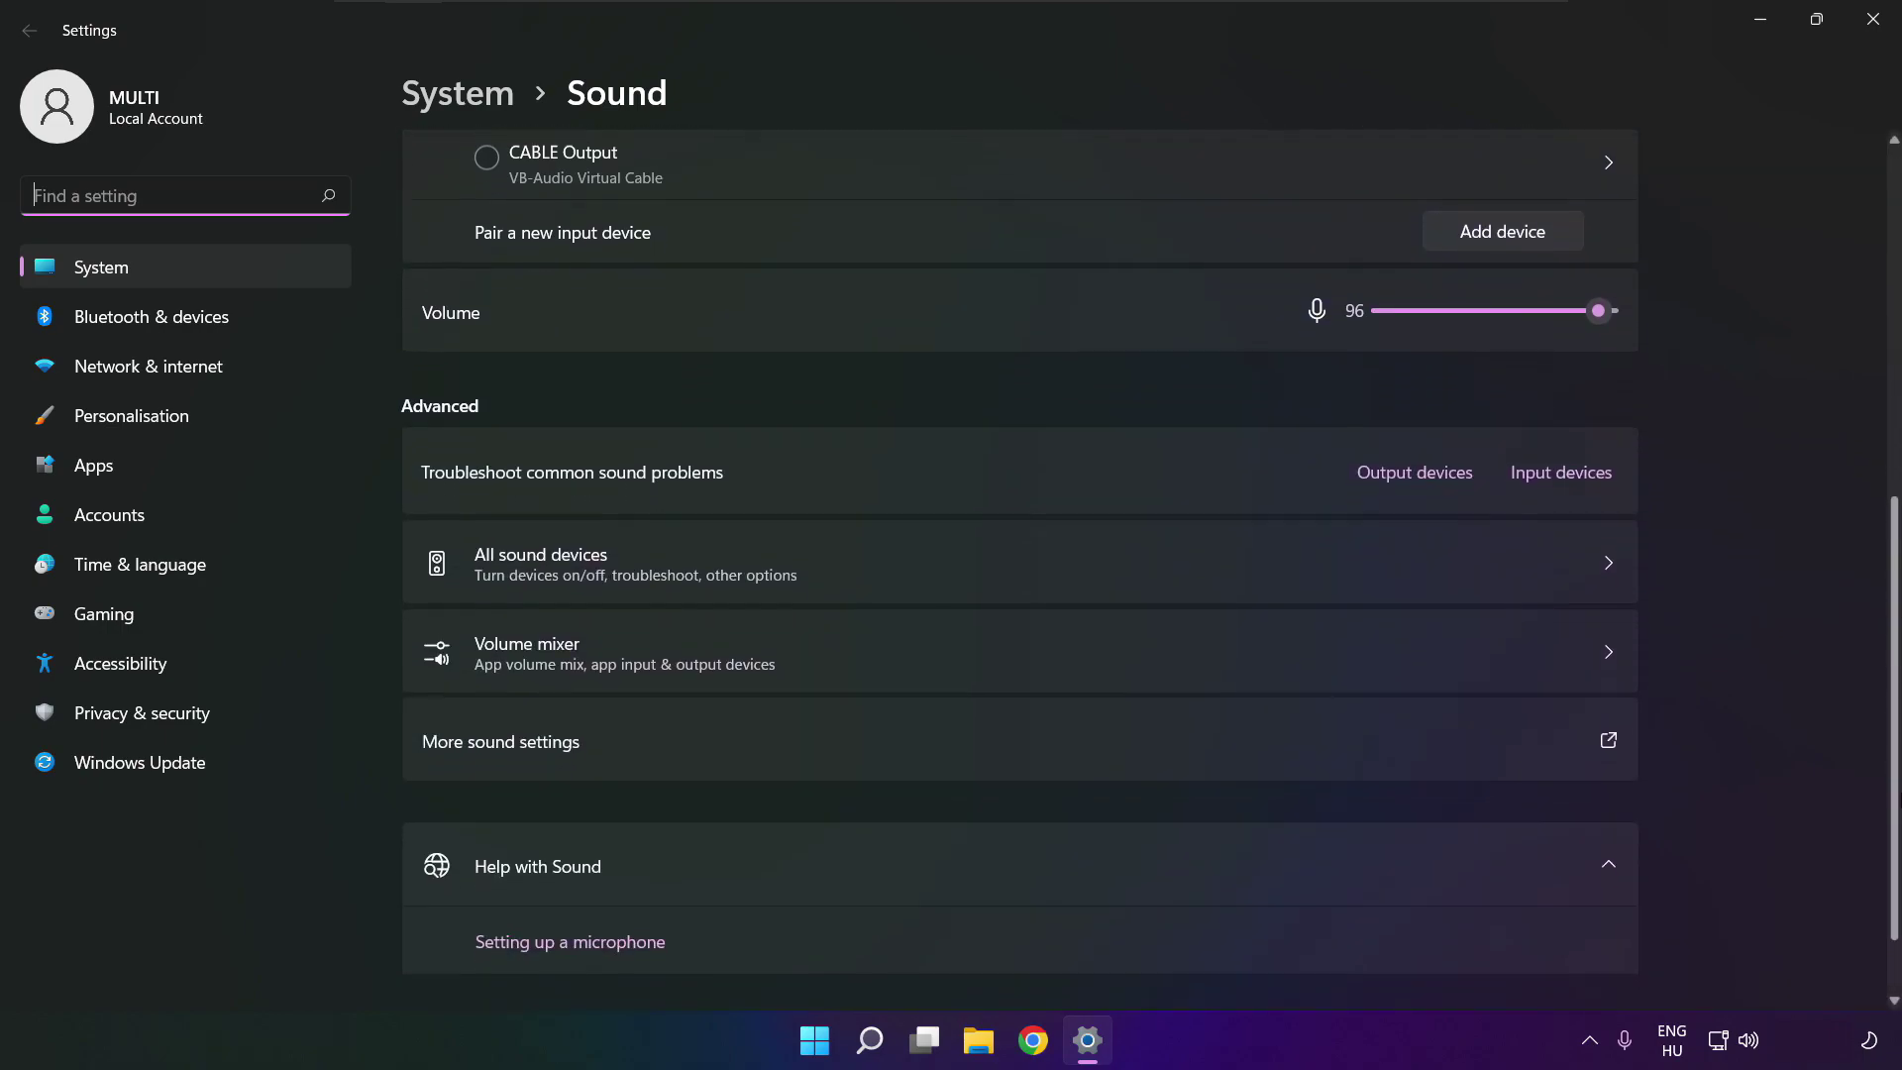
{"action": "scroll", "coordinate": [1895, 453], "scroll_direction": "down", "scroll_amount": 1}
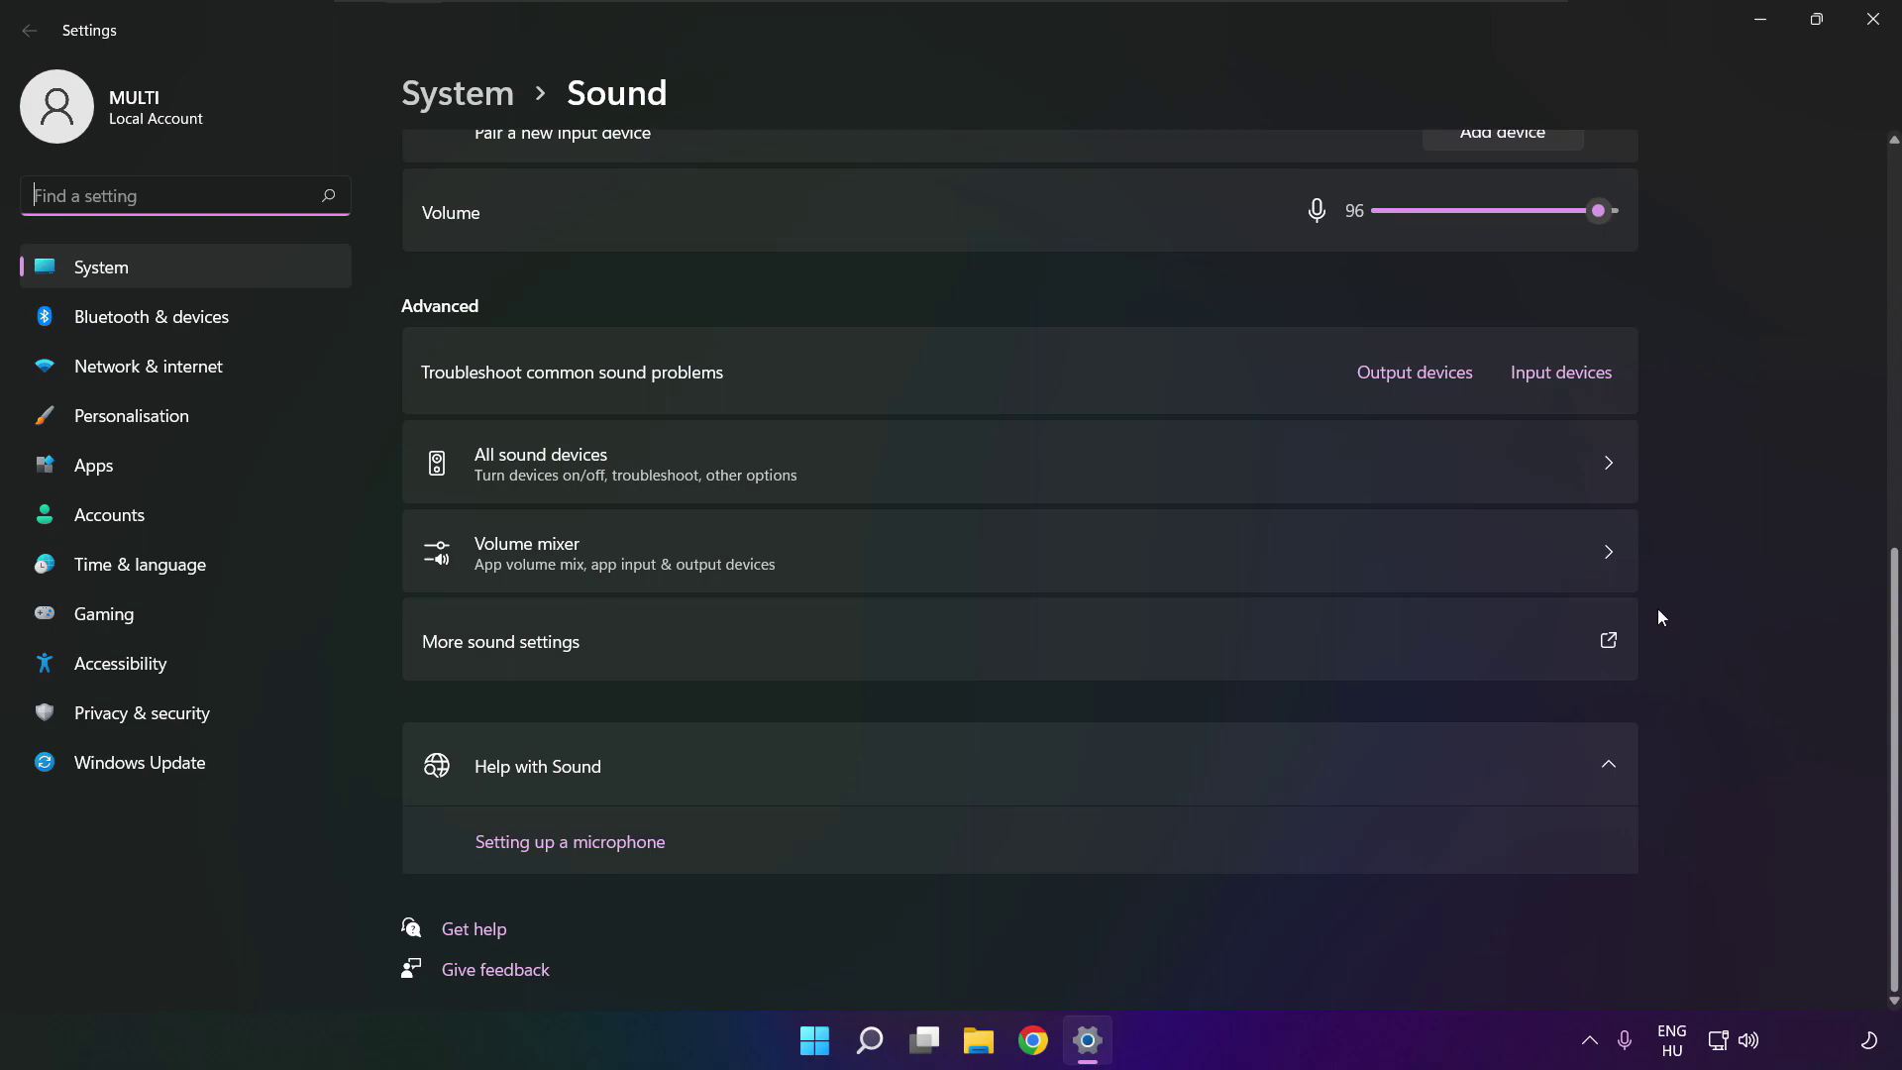
{"action": "left_click", "coordinate": [1423, 385]}
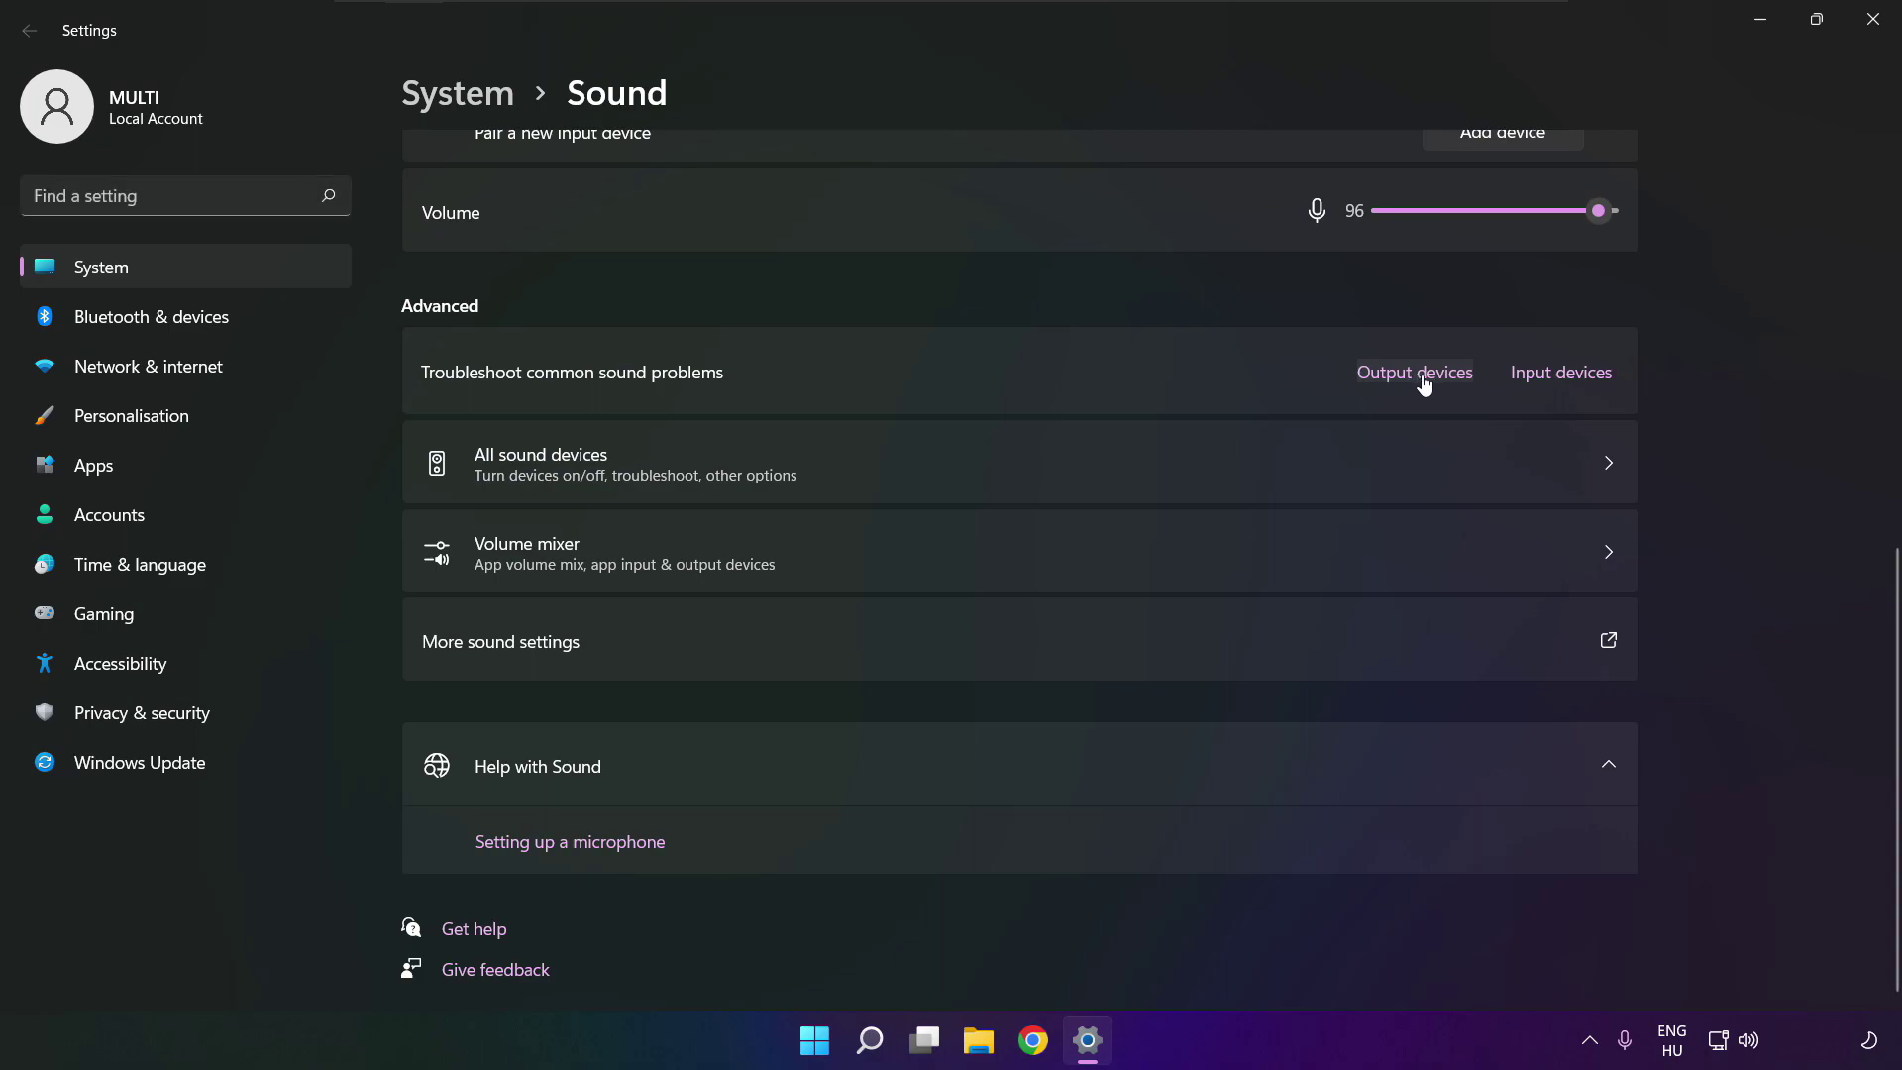